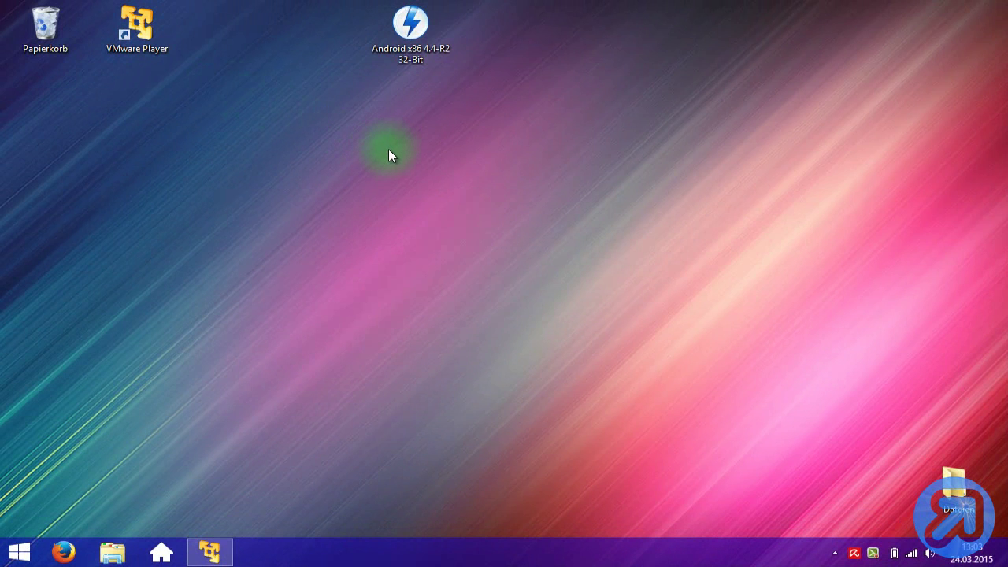
{"action": "left_click", "coordinate": [409, 55]}
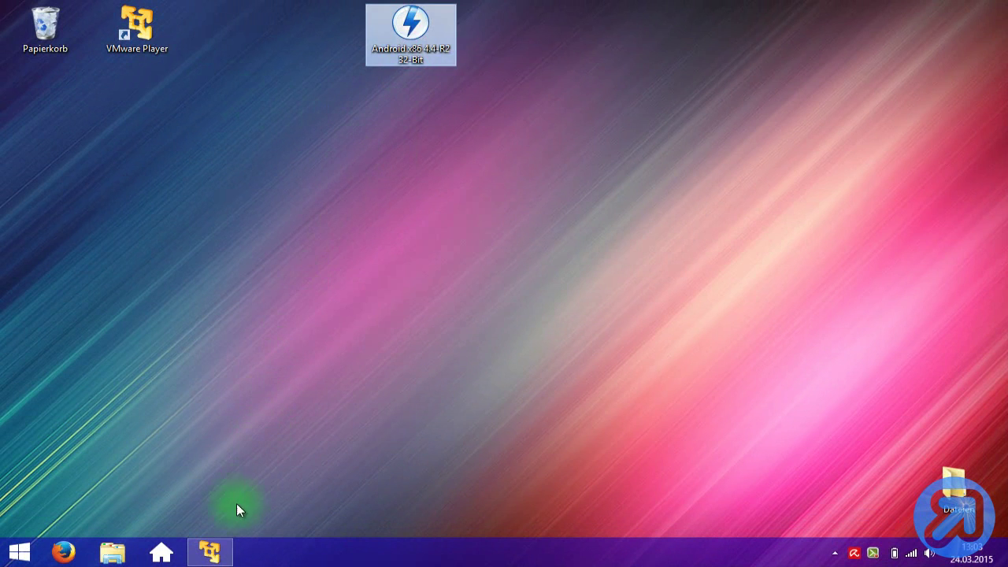
{"action": "left_click", "coordinate": [206, 554]}
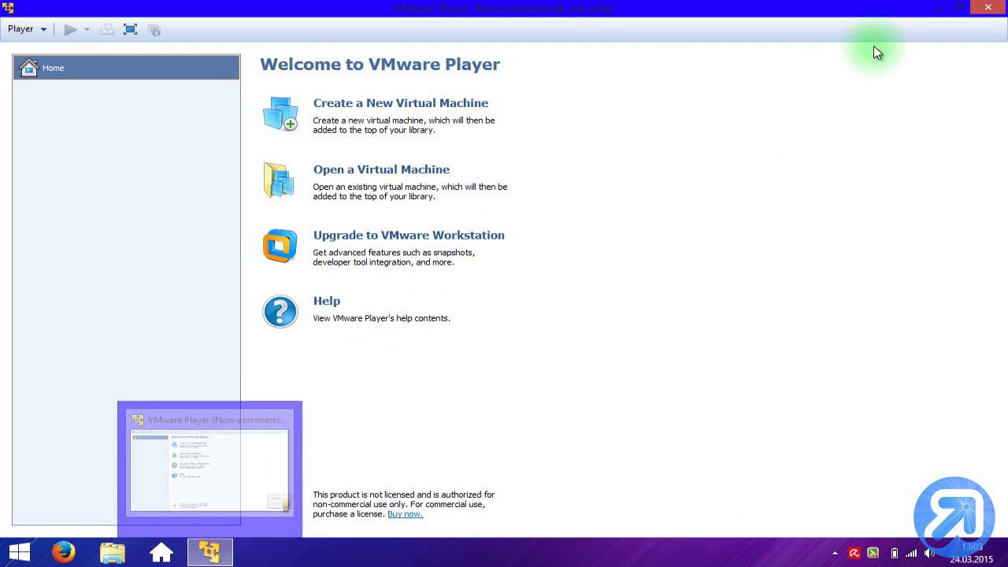
{"action": "left_click", "coordinate": [942, 9]}
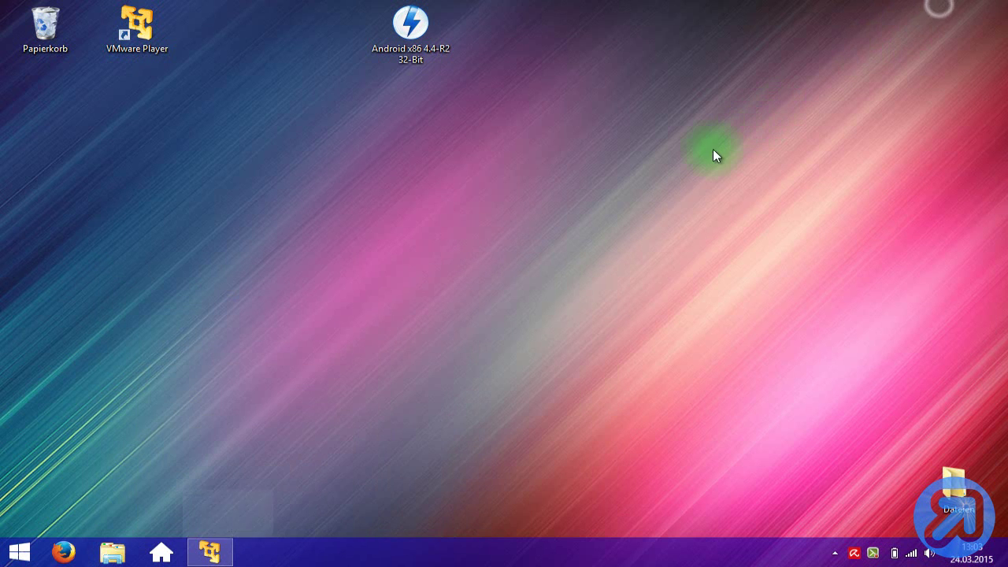
{"action": "left_click", "coordinate": [138, 50]}
{"action": "left_click", "coordinate": [197, 143]}
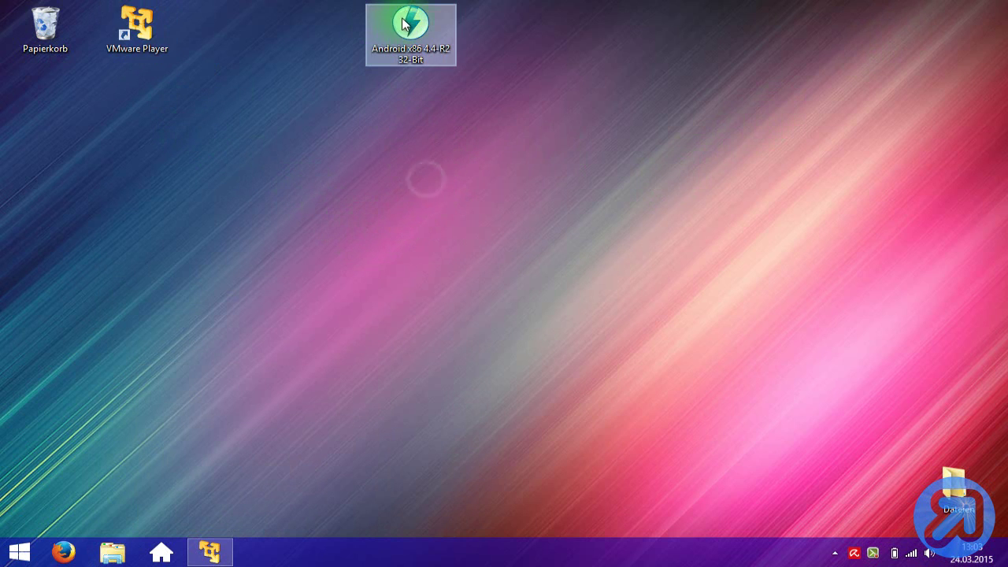
{"action": "left_click", "coordinate": [425, 48]}
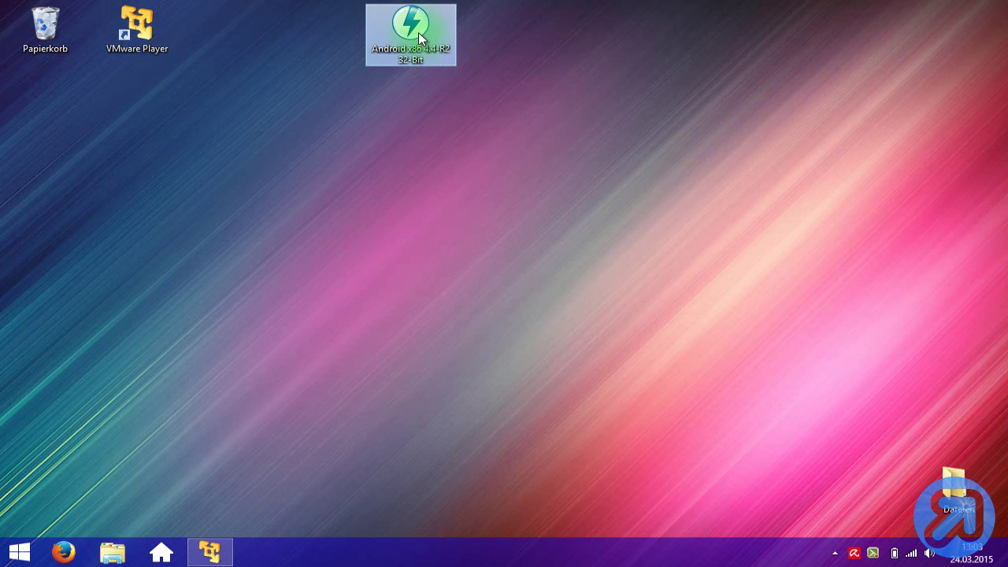
{"action": "left_click", "coordinate": [402, 124]}
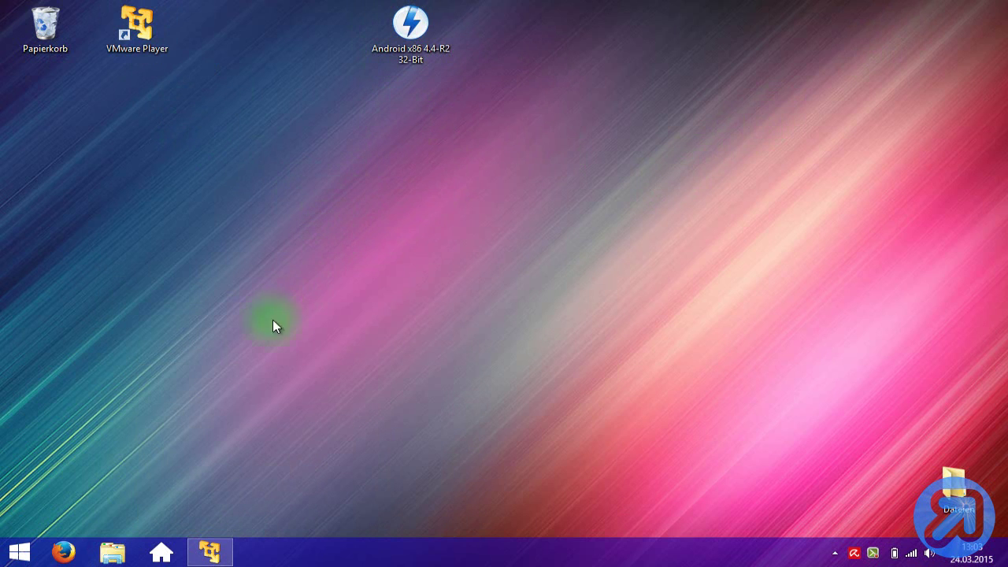
Switch to VMware Player and start creating a new virtual machine.
{"action": "left_click", "coordinate": [211, 553]}
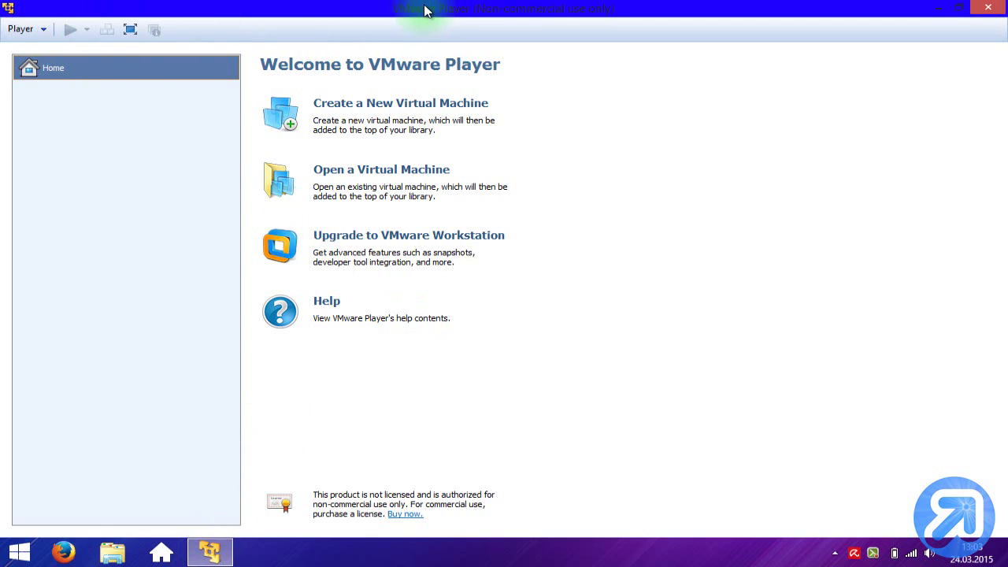
{"action": "left_click", "coordinate": [36, 29]}
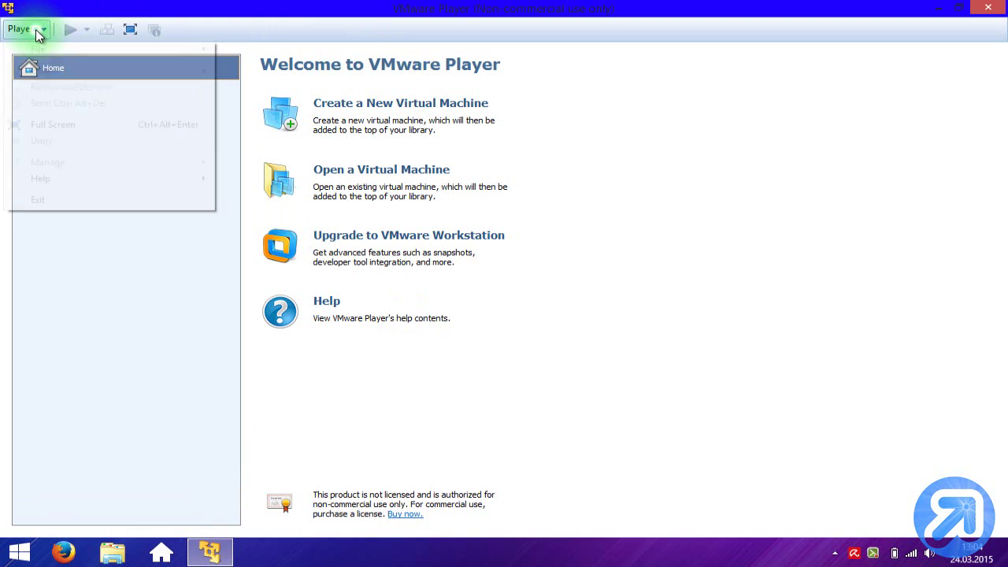
{"action": "left_click", "coordinate": [262, 34]}
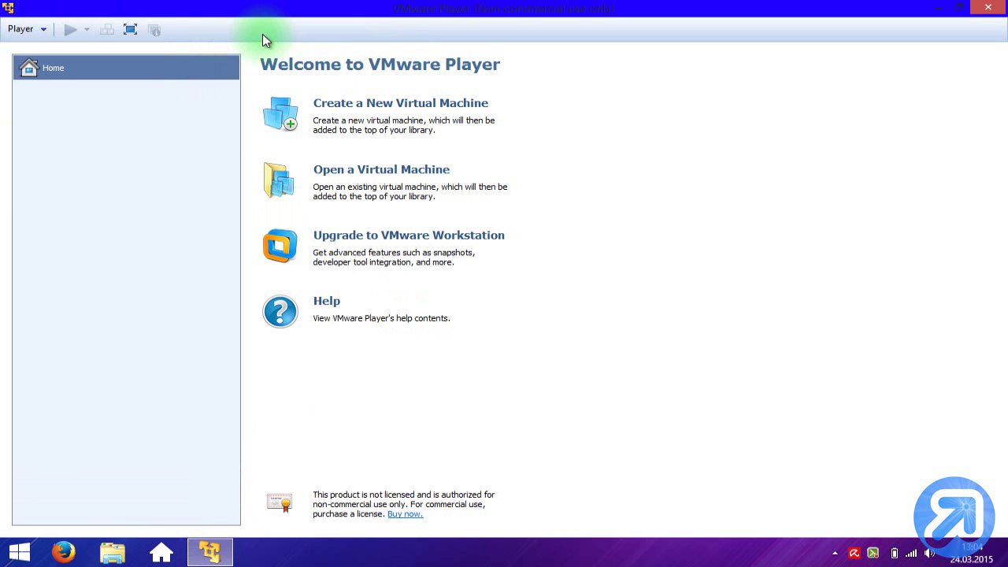
{"action": "left_click", "coordinate": [385, 111]}
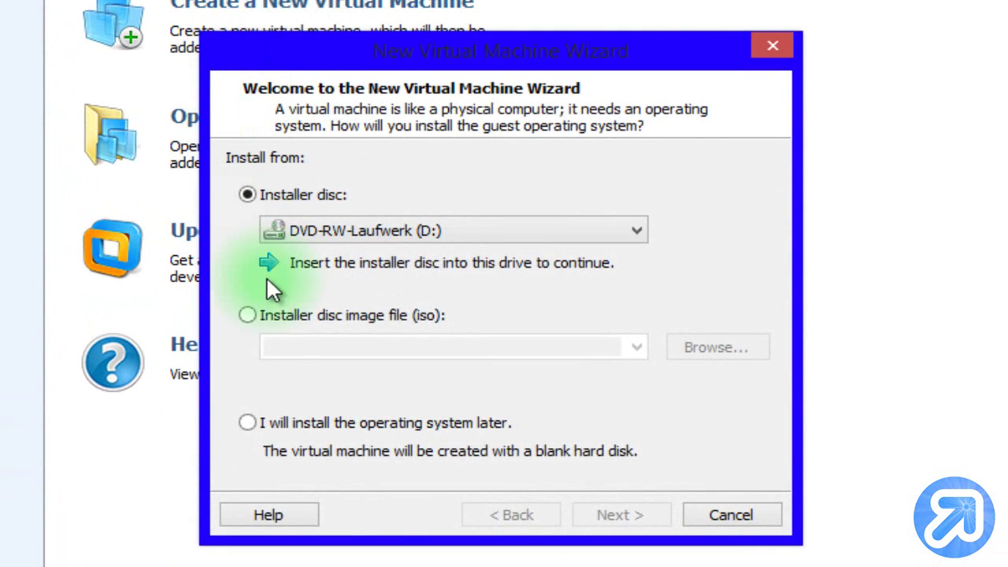
Choose the disc image "Android x86 4.4-R2 32-Bit" from the Desktop as the installation source and continue.
{"action": "left_click", "coordinate": [246, 316]}
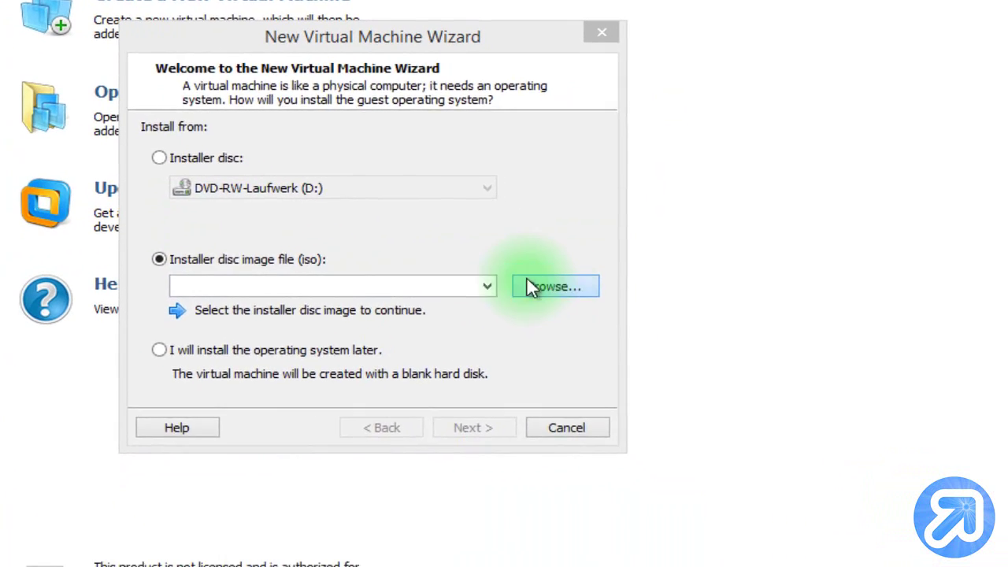
{"action": "left_click", "coordinate": [710, 347]}
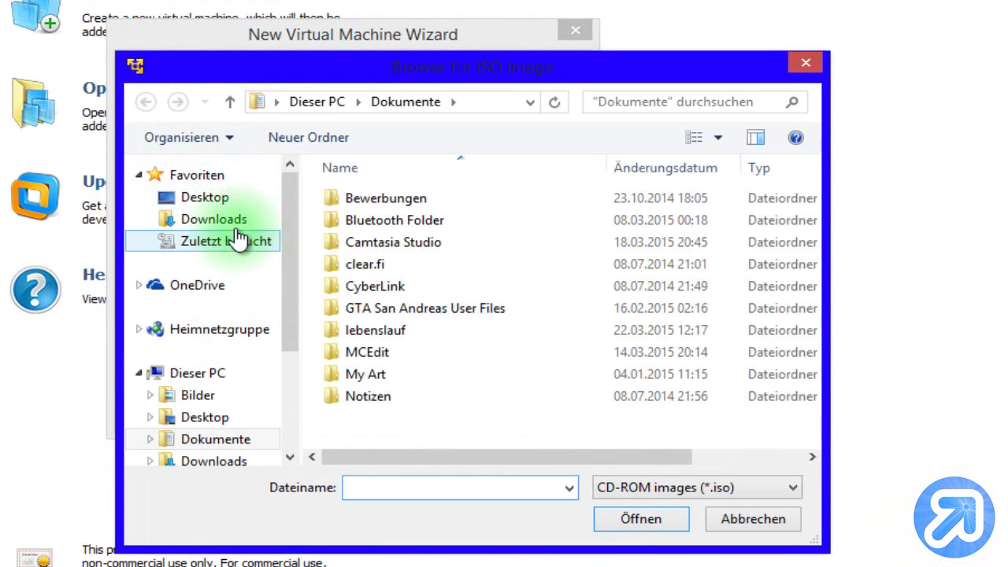
{"action": "left_click", "coordinate": [228, 201]}
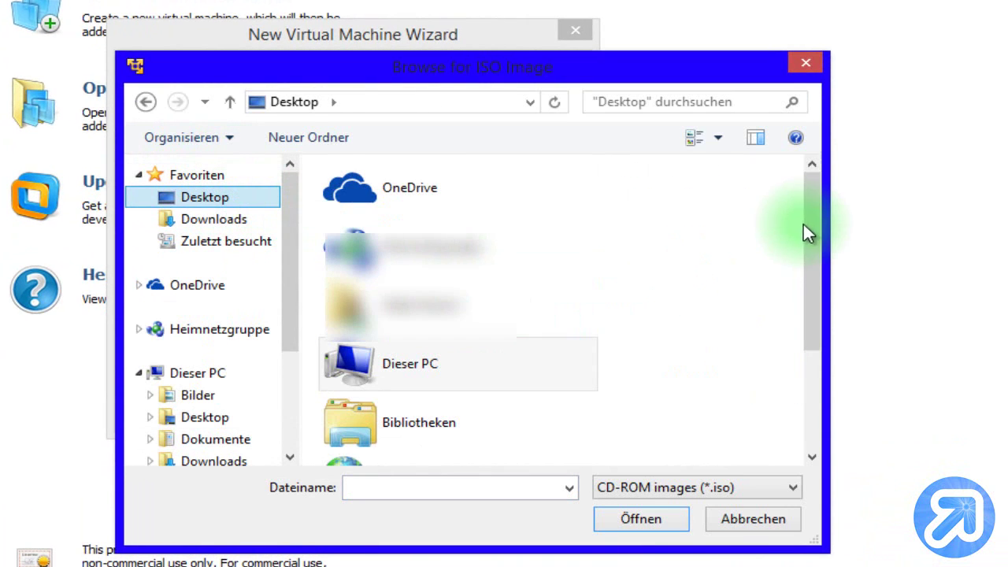
{"action": "left_click_drag", "start_coordinate": [807, 234], "coordinate": [811, 324]}
{"action": "left_click", "coordinate": [443, 433]}
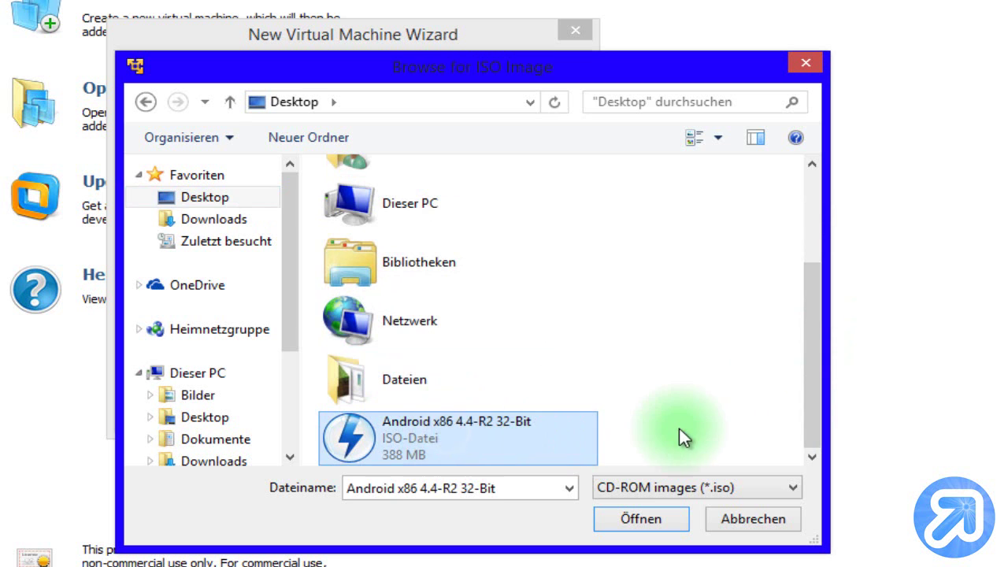
{"action": "left_click", "coordinate": [644, 524]}
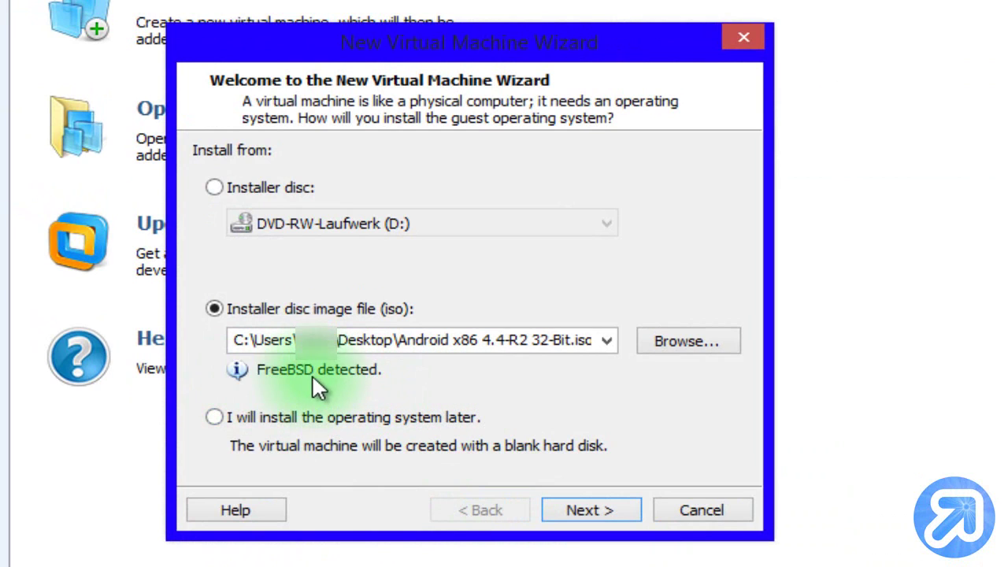
{"action": "left_click", "coordinate": [568, 508]}
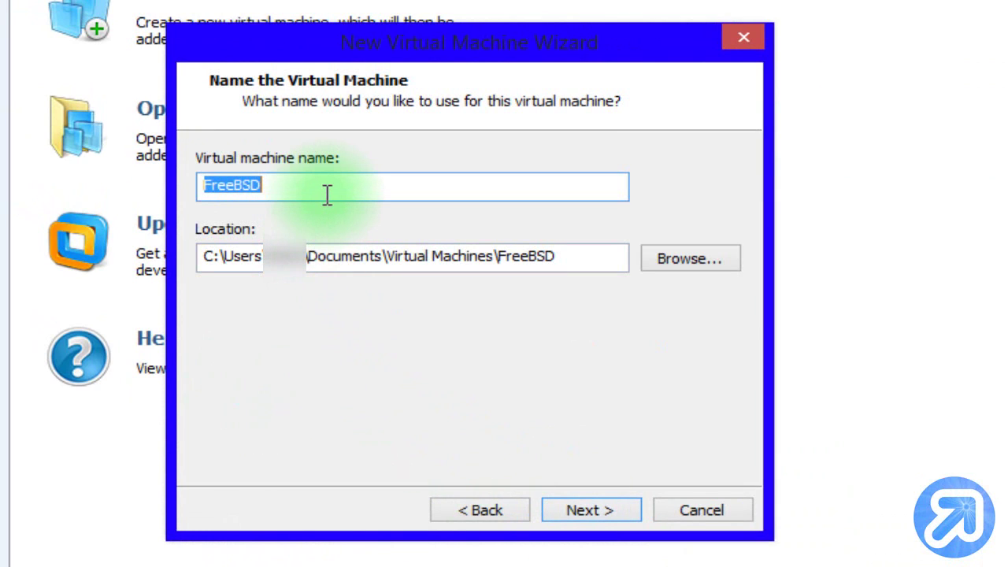
Name the virtual machine "Android 4.4" and continue to the disk capacity settings.
{"action": "key", "text": "BackSpace"}
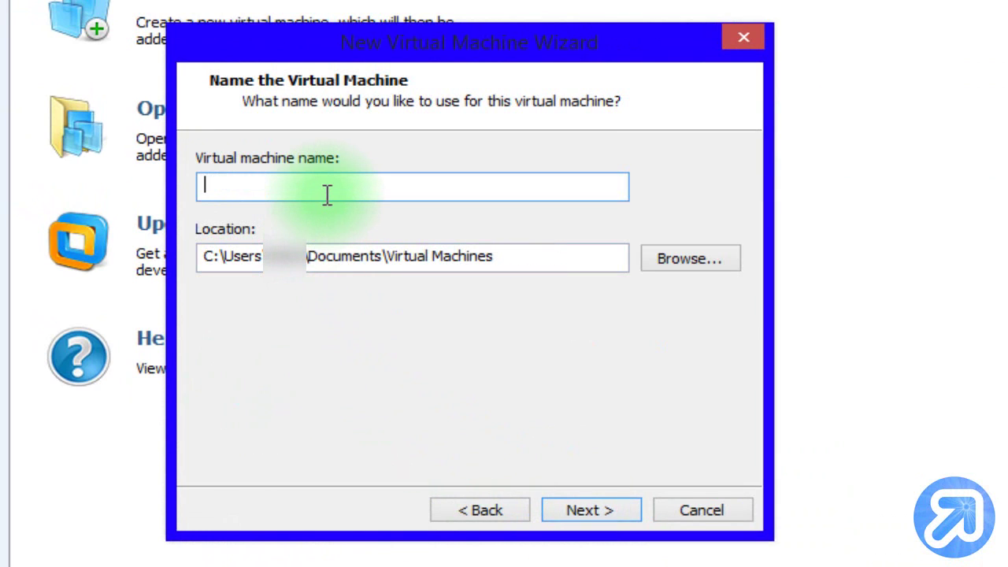
{"action": "type", "text": "And"}
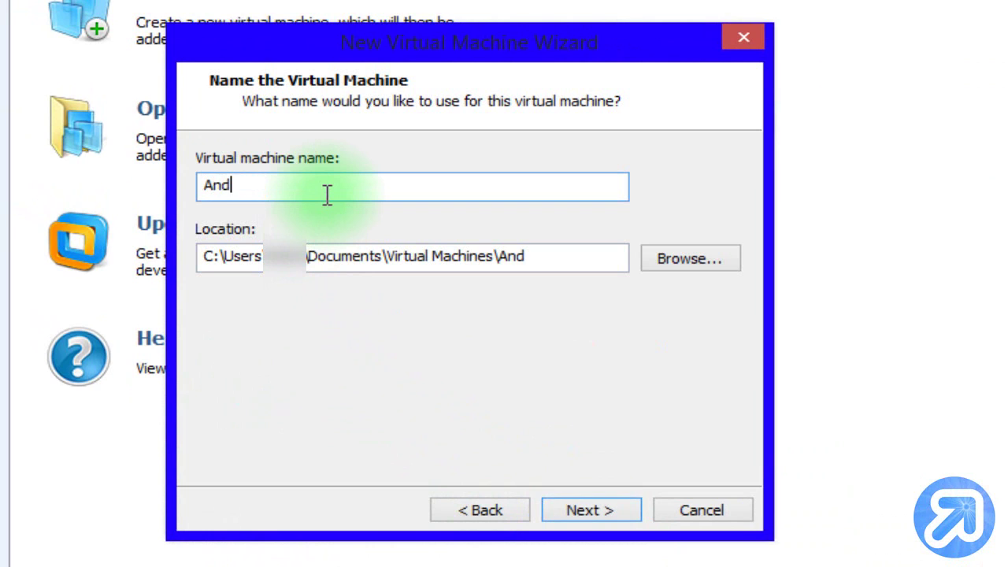
{"action": "type", "text": "roid 4.4"}
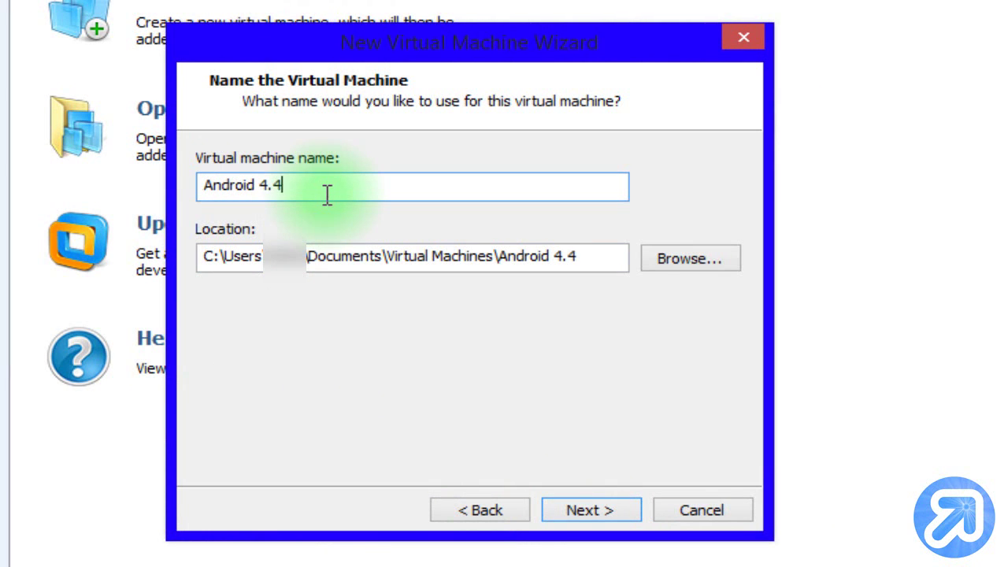
{"action": "left_click", "coordinate": [610, 510]}
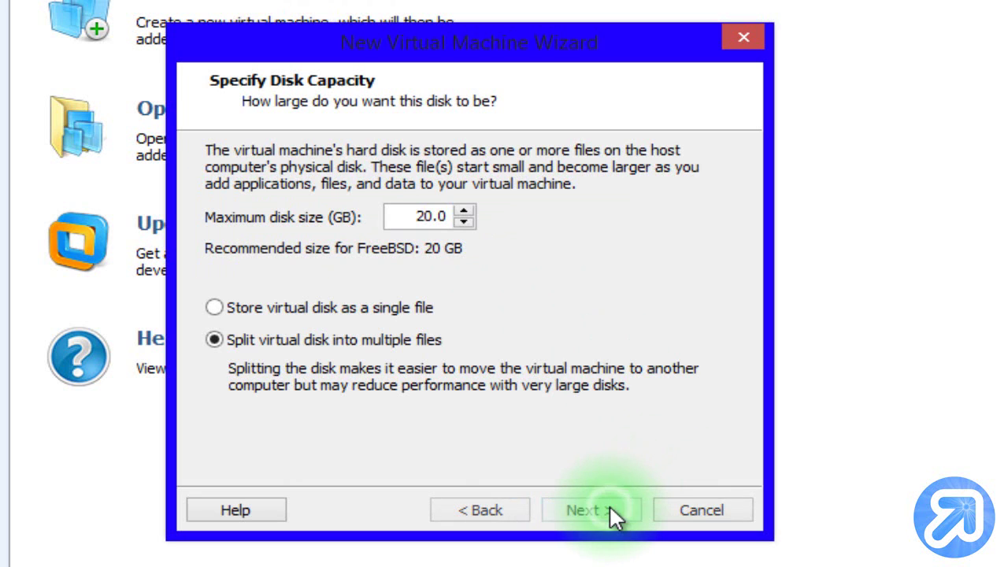
Set the maximum disk size to 40 GB, store the virtual disk as a single file, and continue.
{"action": "left_click", "coordinate": [432, 217]}
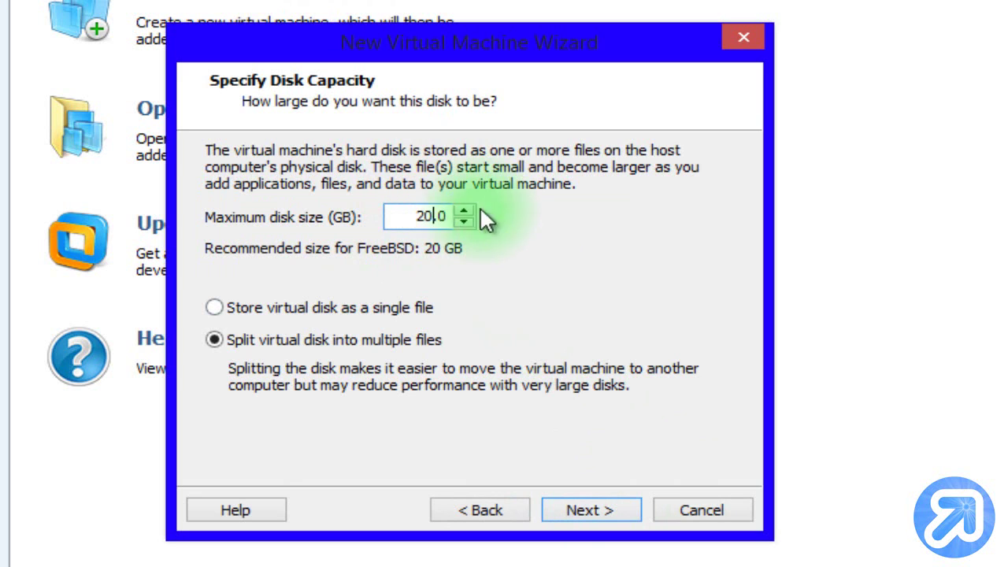
{"action": "double_click", "coordinate": [435, 217]}
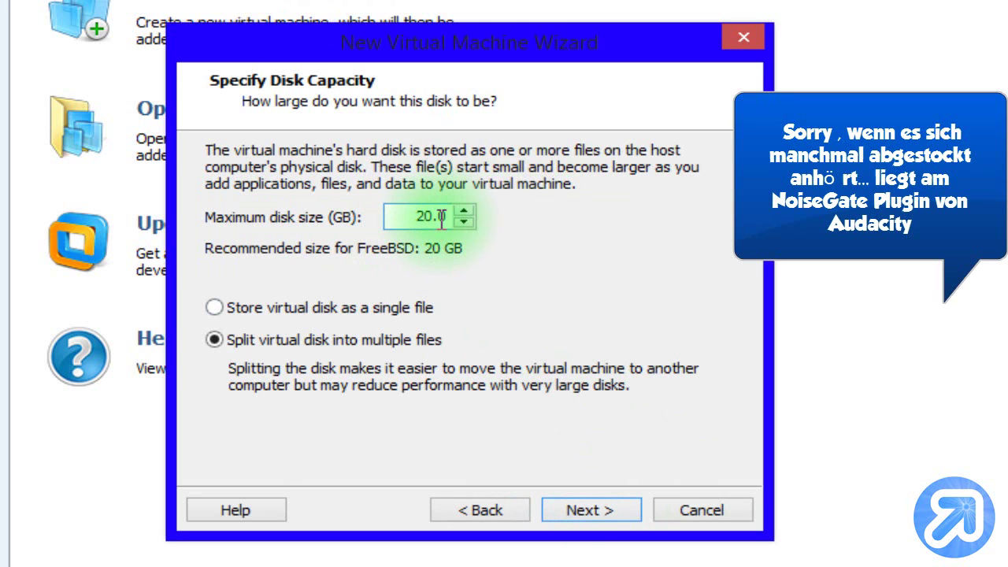
{"action": "type", "text": "25"}
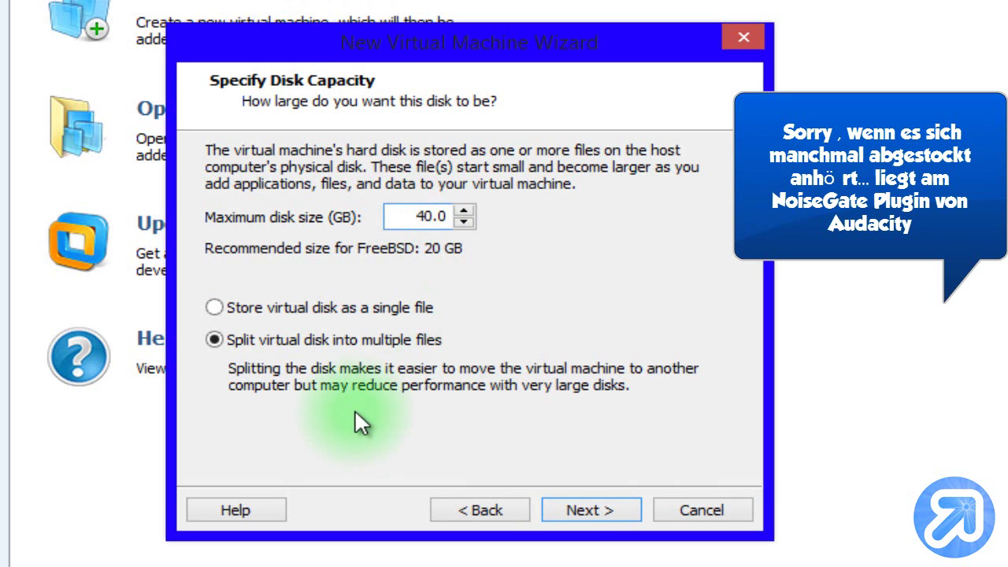
{"action": "left_click", "coordinate": [276, 308]}
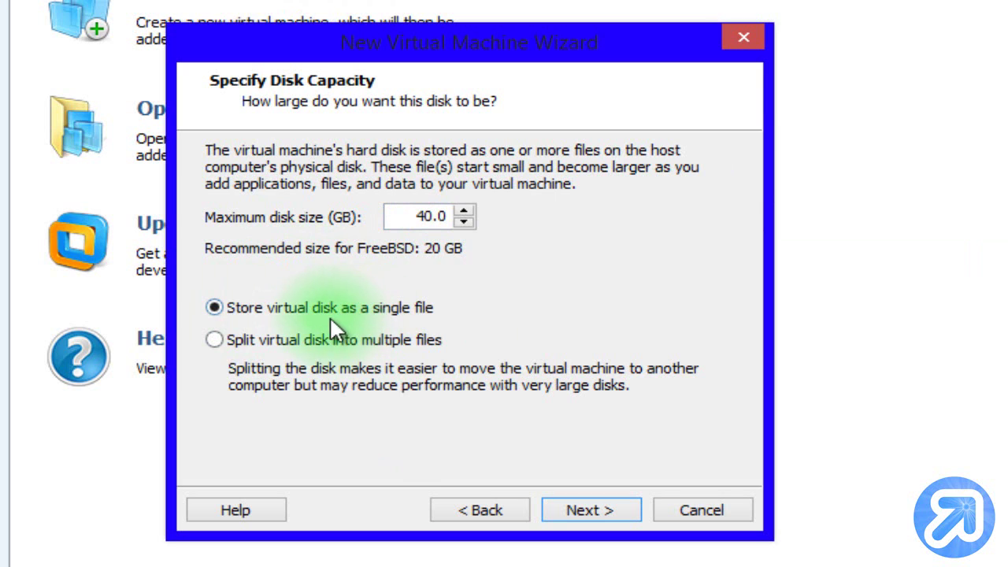
{"action": "left_click", "coordinate": [334, 341]}
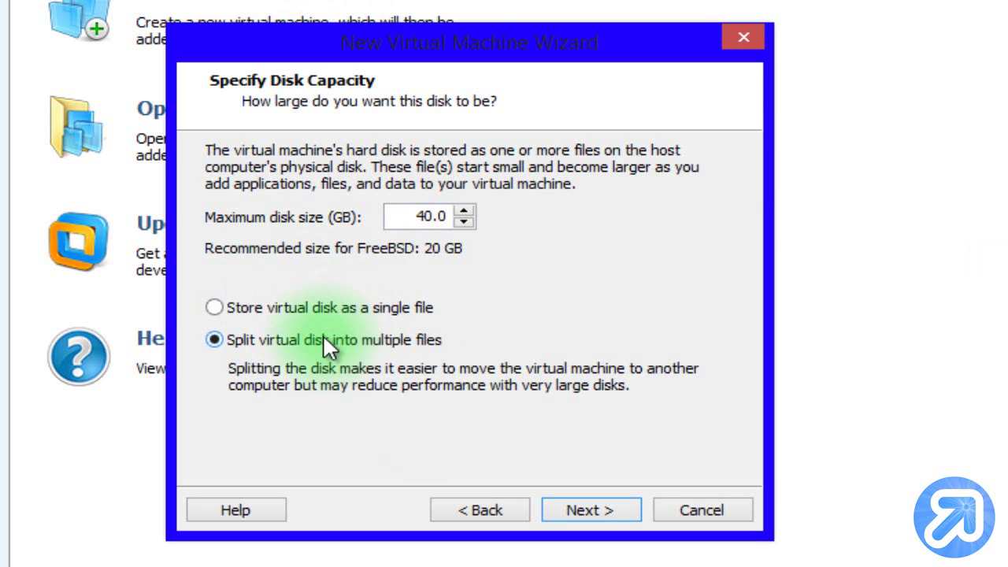
{"action": "left_click", "coordinate": [294, 311]}
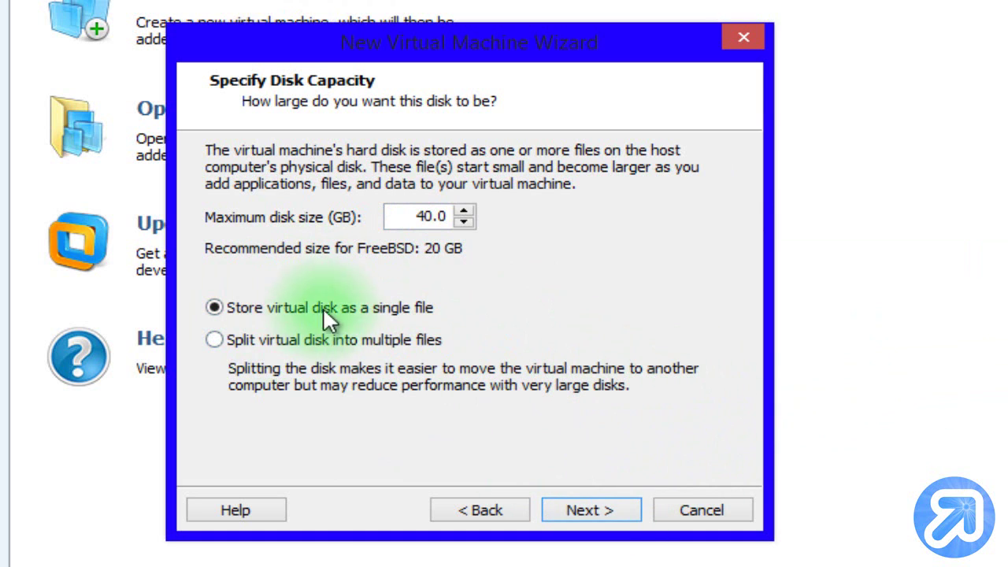
{"action": "left_click", "coordinate": [597, 507]}
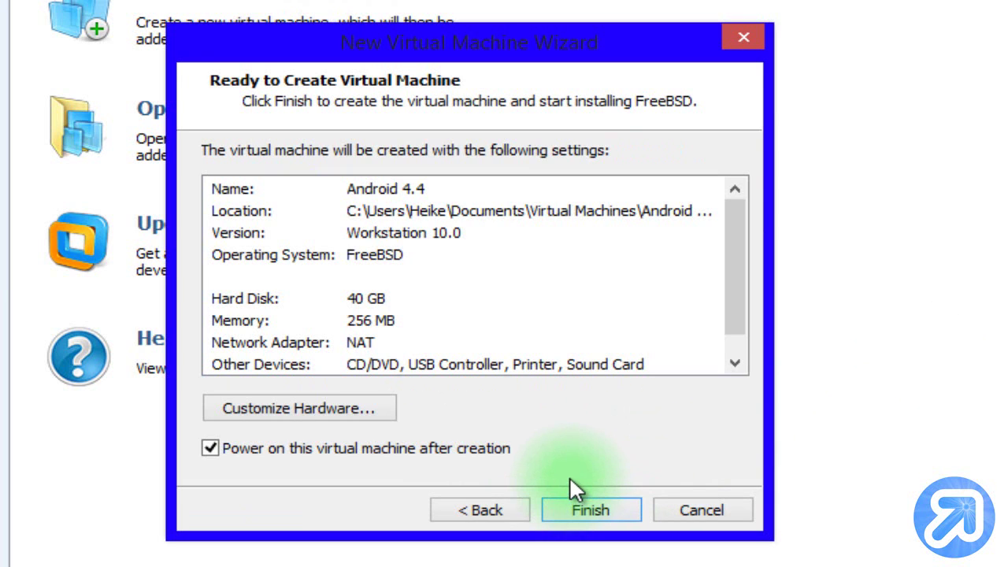
Customize the virtual machine's hardware by setting its memory to 2048 MB.
{"action": "left_click", "coordinate": [258, 409]}
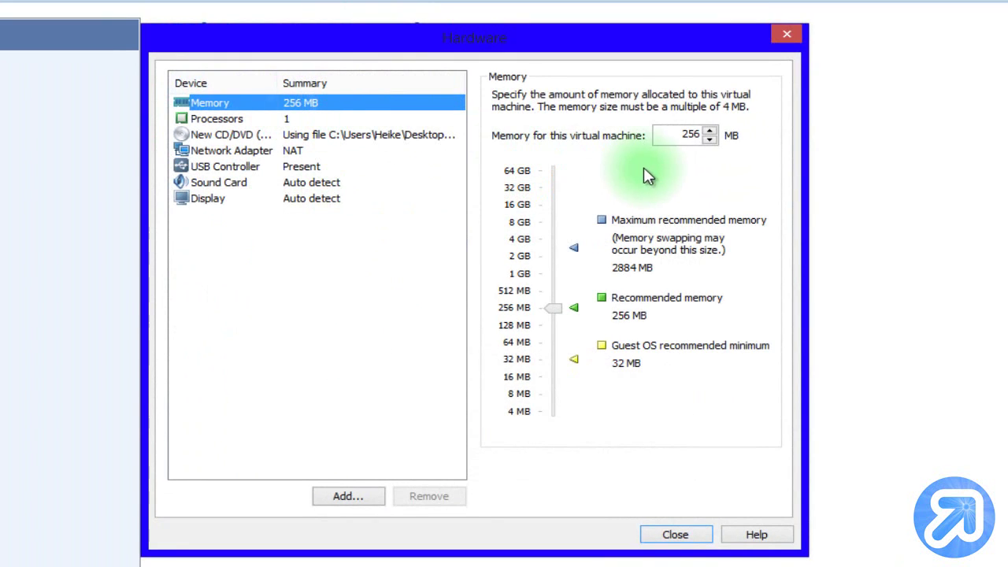
{"action": "left_click", "coordinate": [711, 132]}
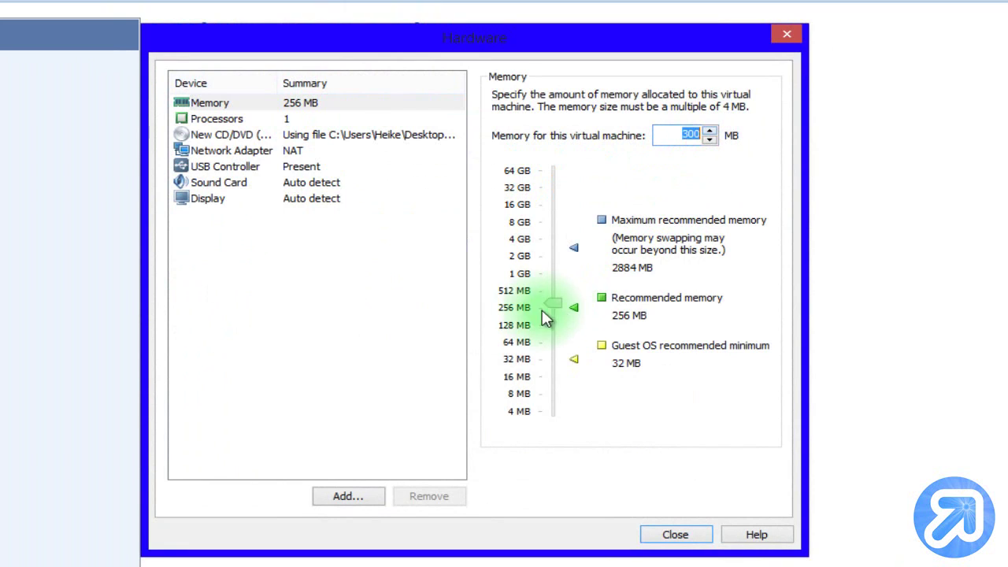
{"action": "left_click_drag", "start_coordinate": [562, 299], "coordinate": [571, 263]}
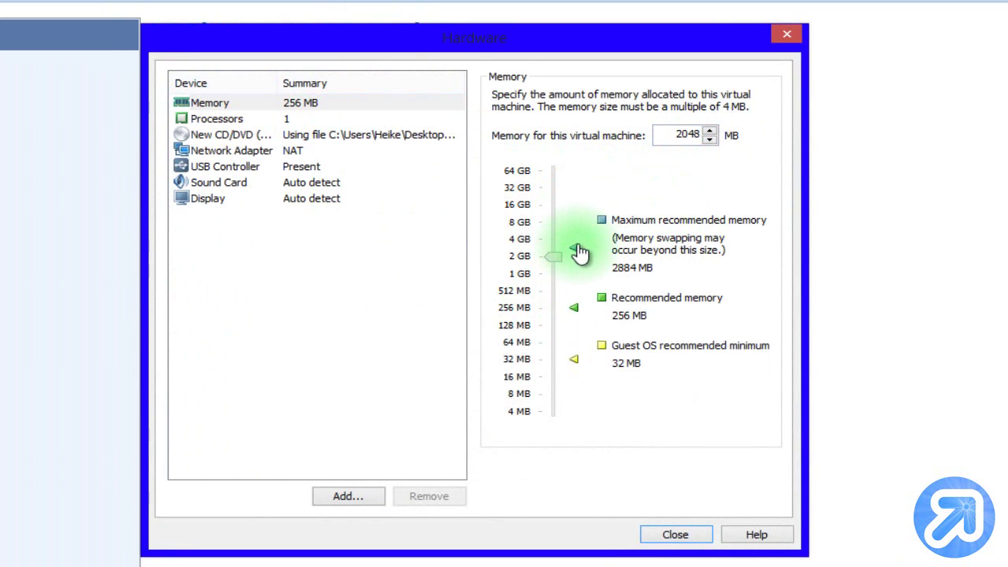
{"action": "left_click", "coordinate": [574, 248]}
{"action": "left_click_drag", "start_coordinate": [560, 256], "coordinate": [557, 260]}
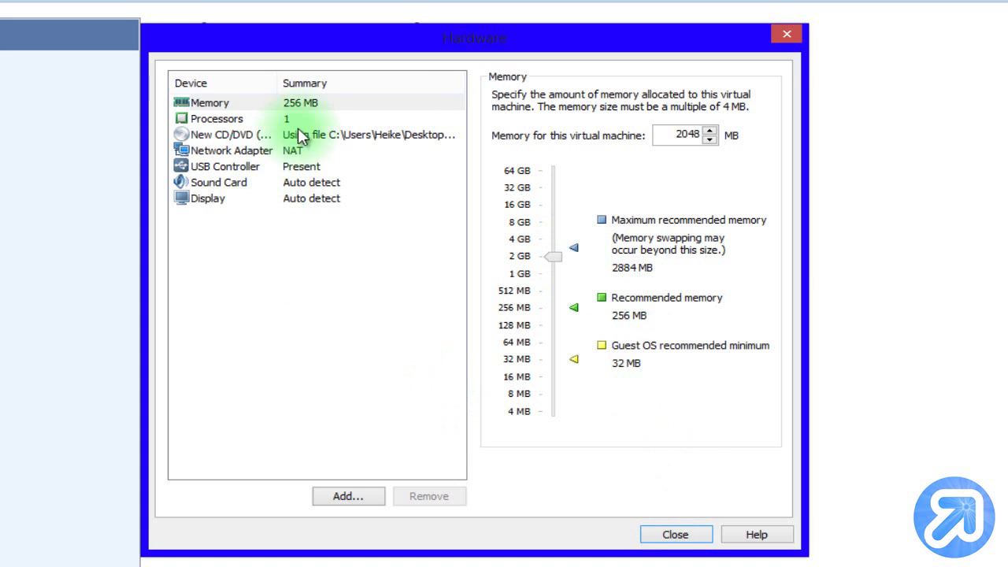
Set the virtual machine's number of processor cores to 2.
{"action": "left_click", "coordinate": [285, 118]}
{"action": "left_click", "coordinate": [653, 98]}
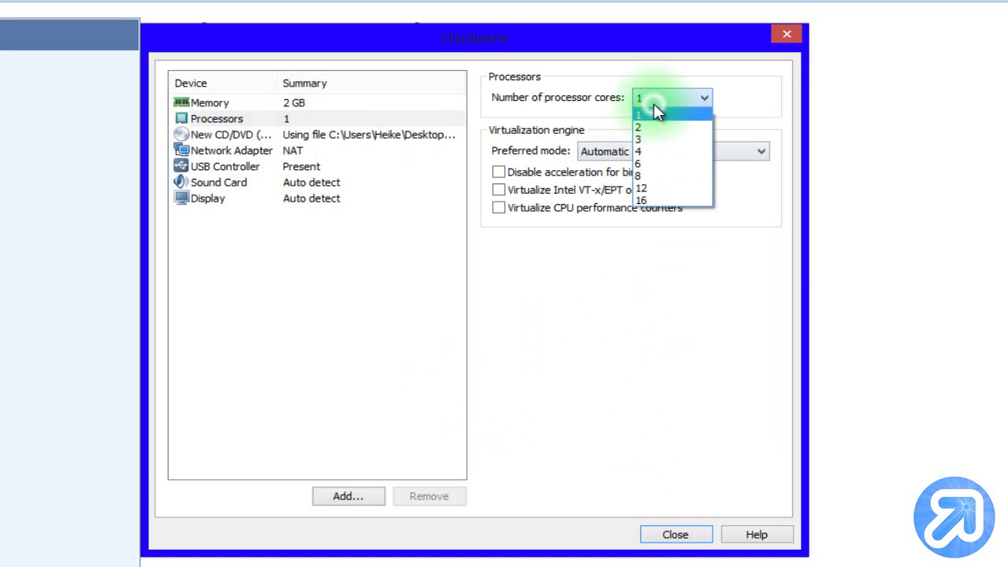
{"action": "left_click", "coordinate": [655, 99]}
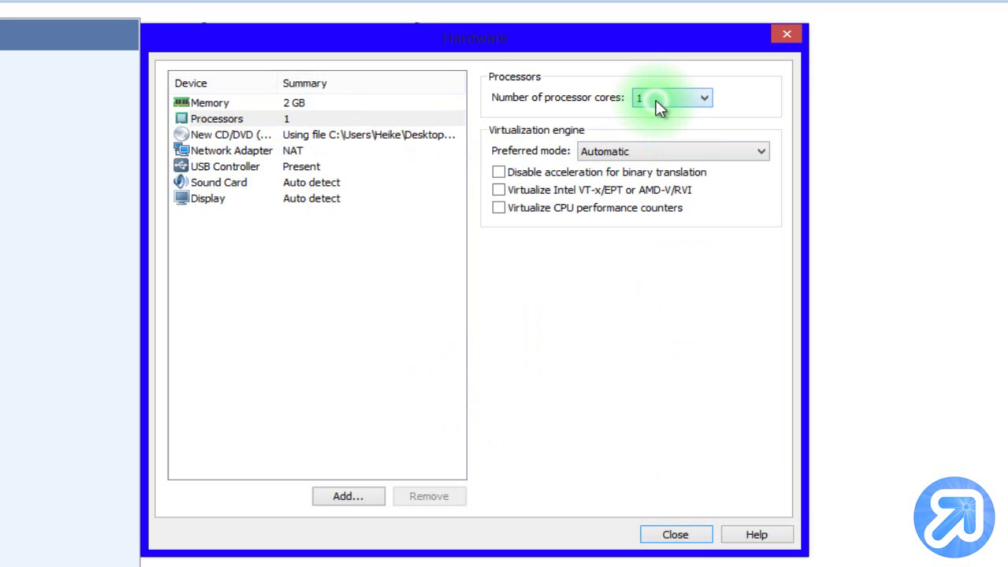
{"action": "left_click", "coordinate": [655, 99]}
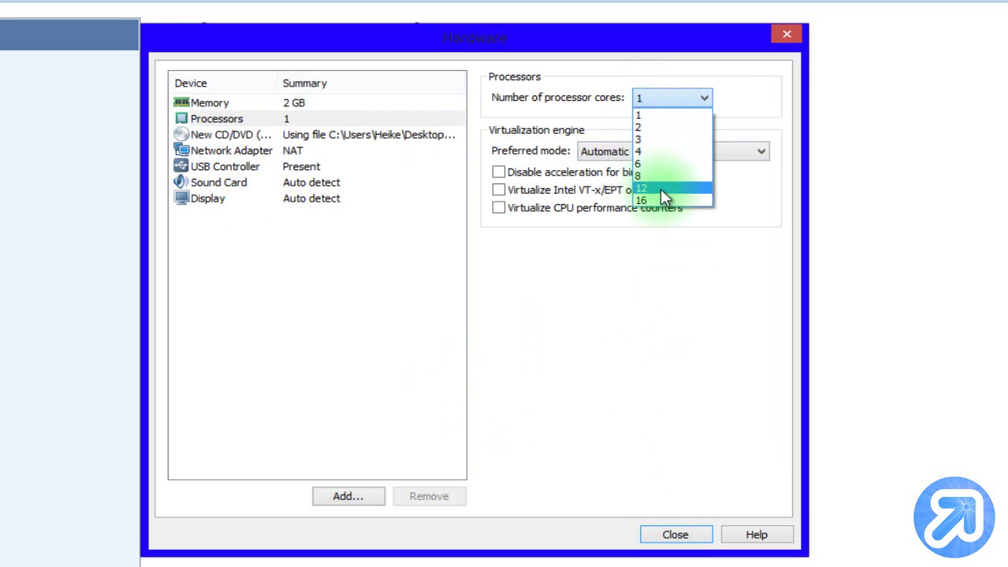
{"action": "left_click", "coordinate": [664, 126]}
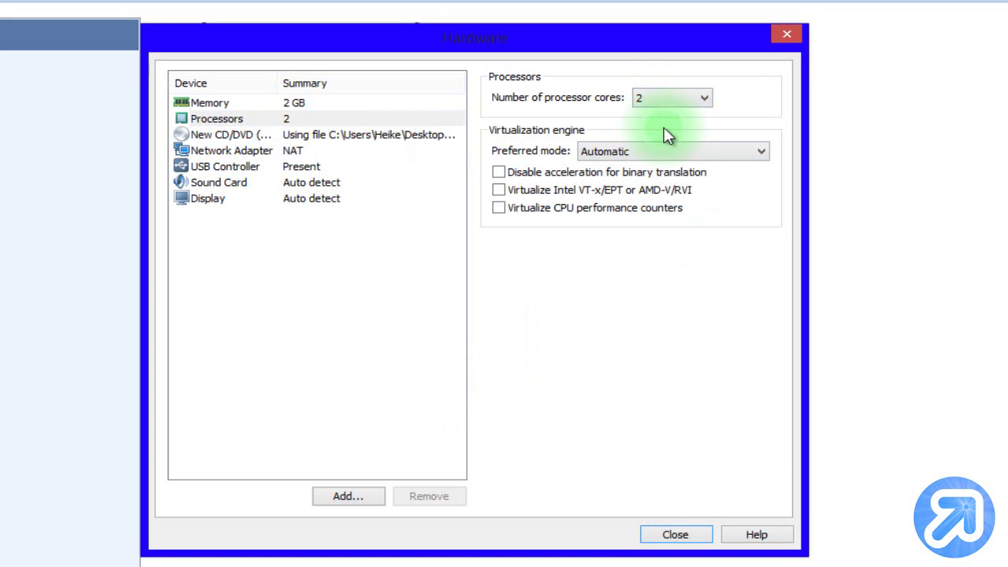
Set the number of processor cores to 1 and keep the virtualization engine's preferred mode on Automatic.
{"action": "left_click", "coordinate": [655, 99]}
{"action": "left_click", "coordinate": [657, 114]}
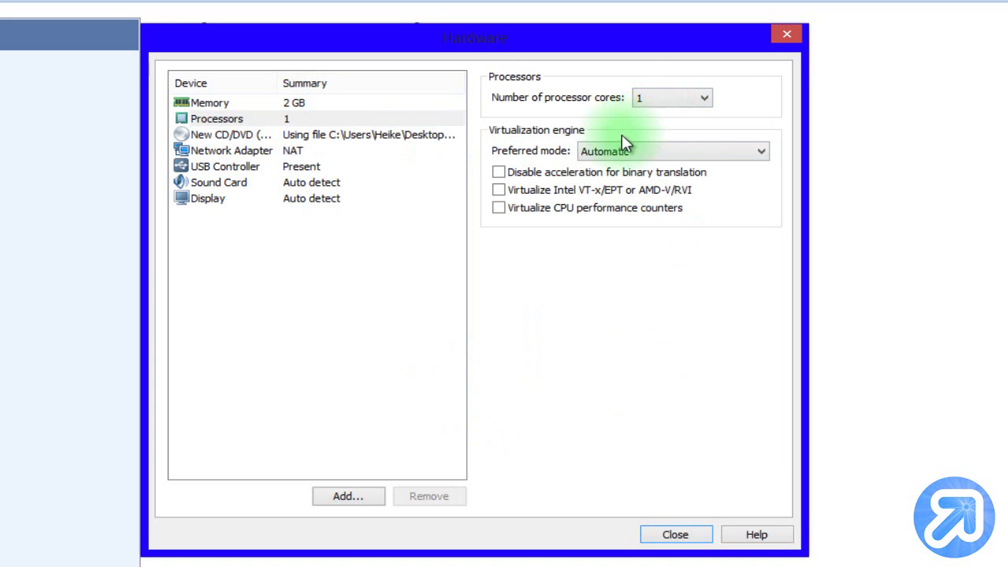
{"action": "left_click", "coordinate": [621, 154]}
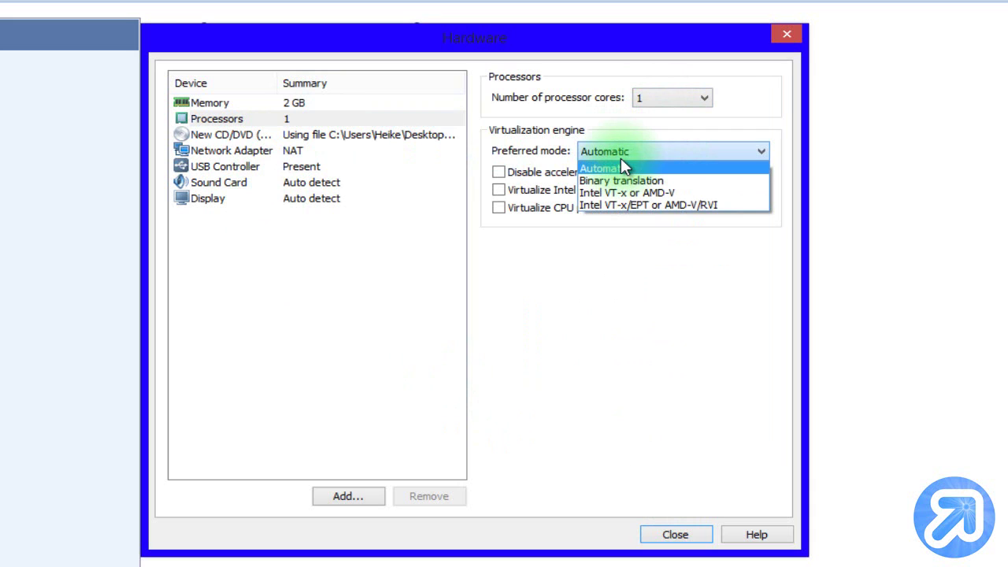
{"action": "left_click", "coordinate": [621, 162]}
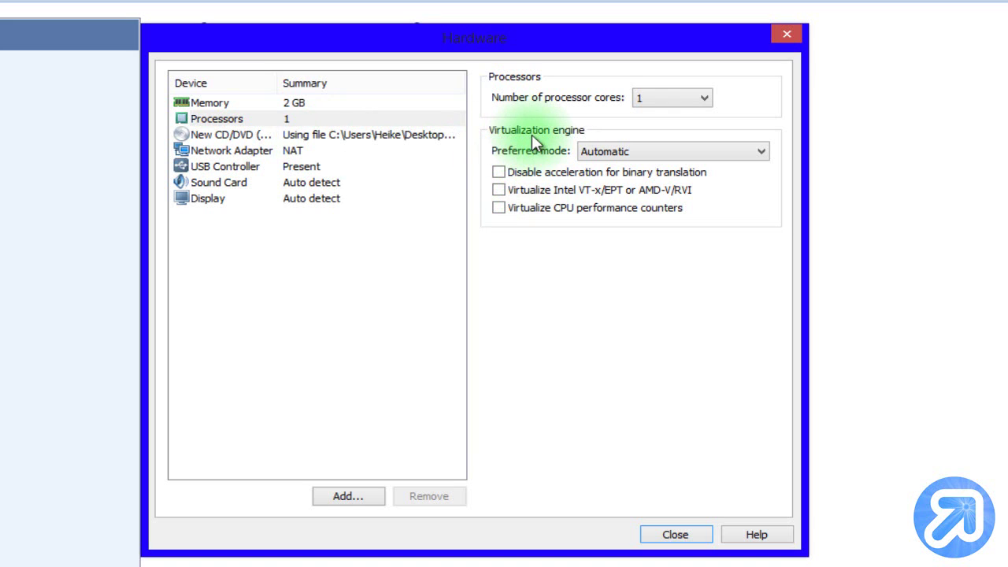
Switch the network adapter to a bridged connection and accept all host adapters for automatic bridging.
{"action": "left_click", "coordinate": [304, 137]}
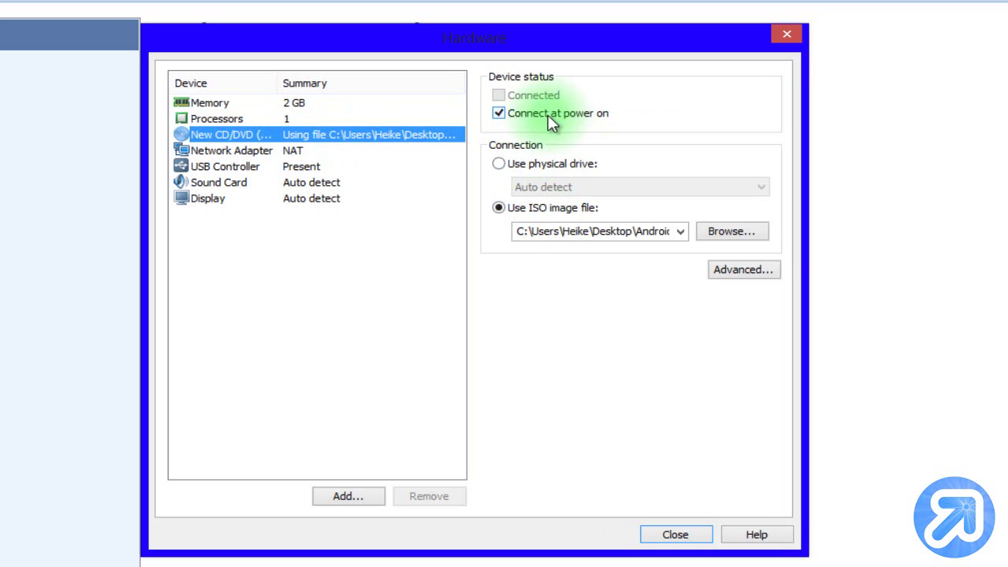
{"action": "left_click", "coordinate": [257, 149]}
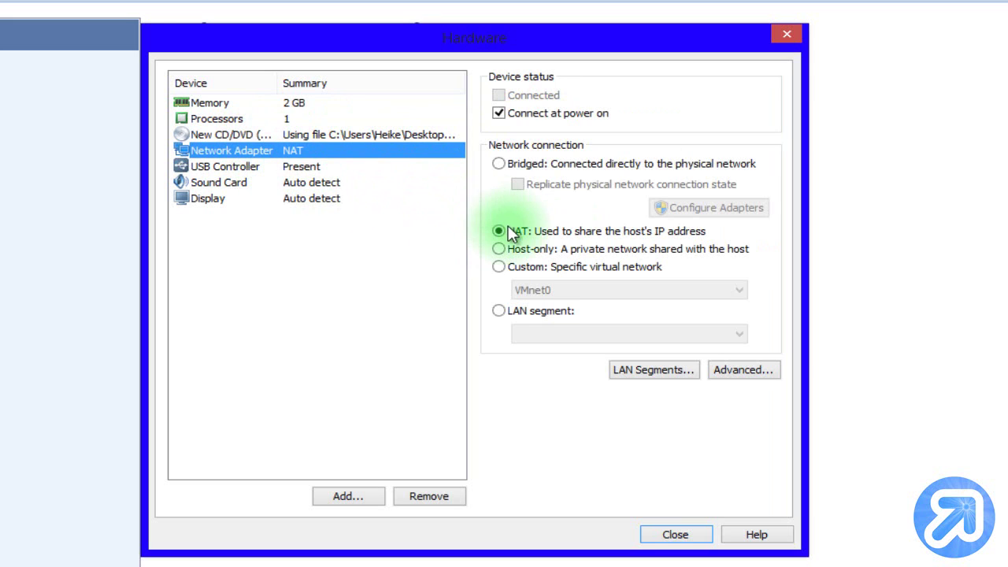
{"action": "left_click", "coordinate": [499, 165]}
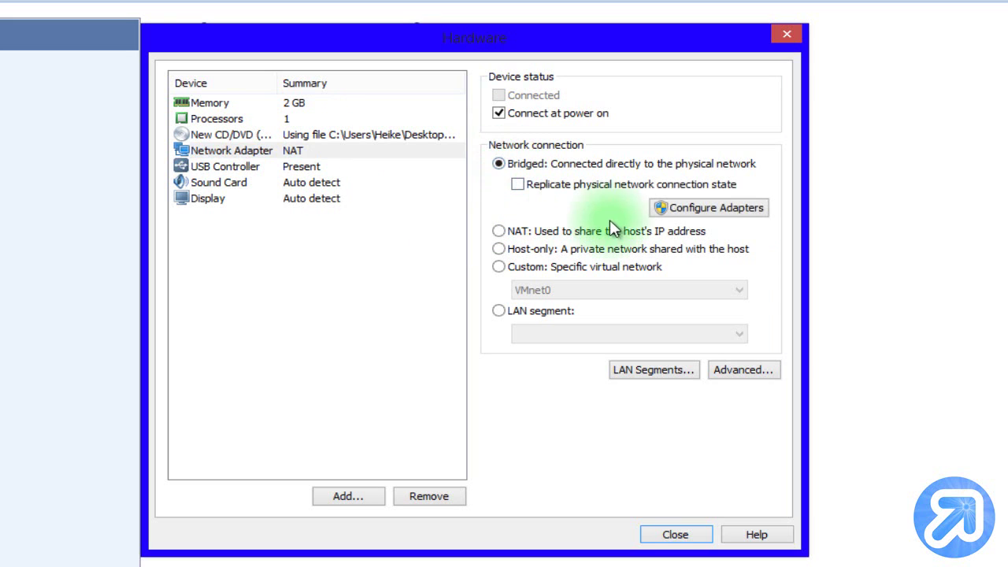
{"action": "left_click", "coordinate": [708, 208]}
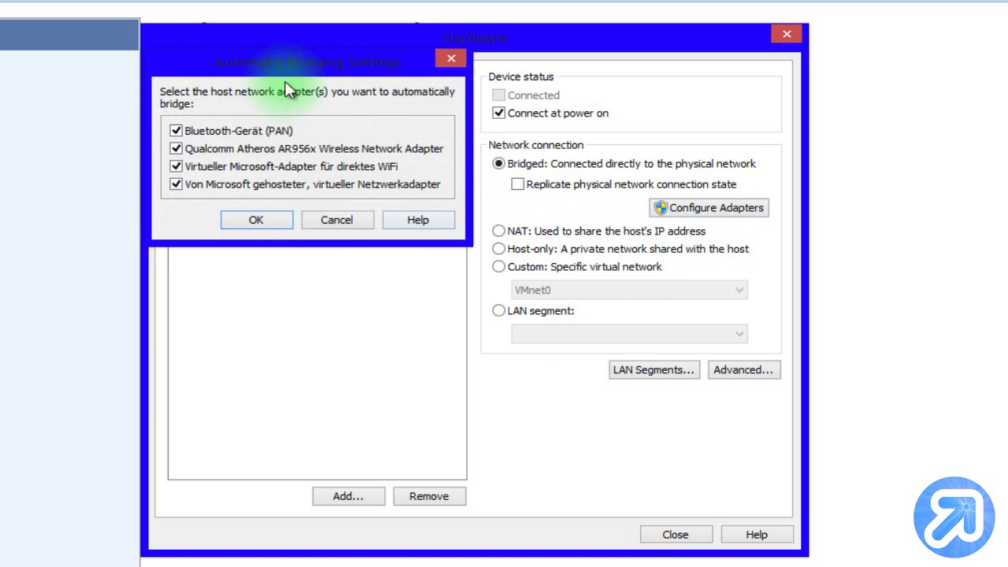
{"action": "left_click", "coordinate": [284, 224]}
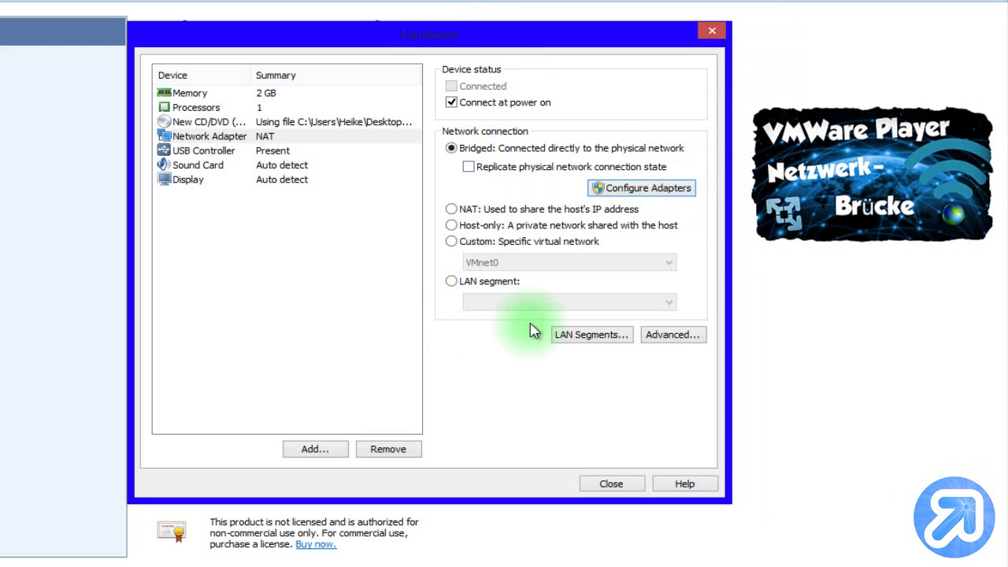
Check the USB controller's compatibility setting, keeping it on USB 2.0.
{"action": "left_click", "coordinate": [275, 155]}
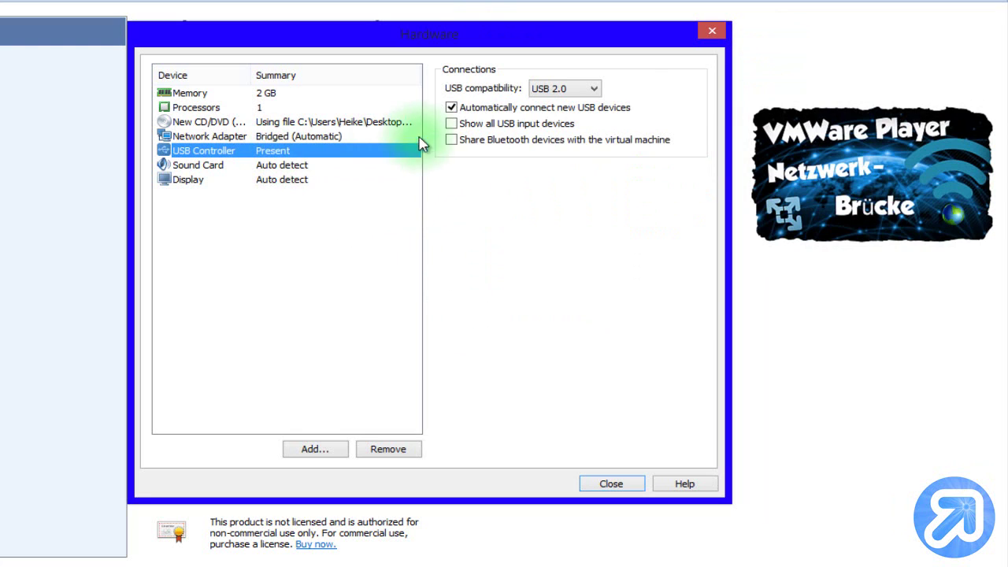
{"action": "left_click", "coordinate": [557, 89]}
{"action": "left_click", "coordinate": [561, 89]}
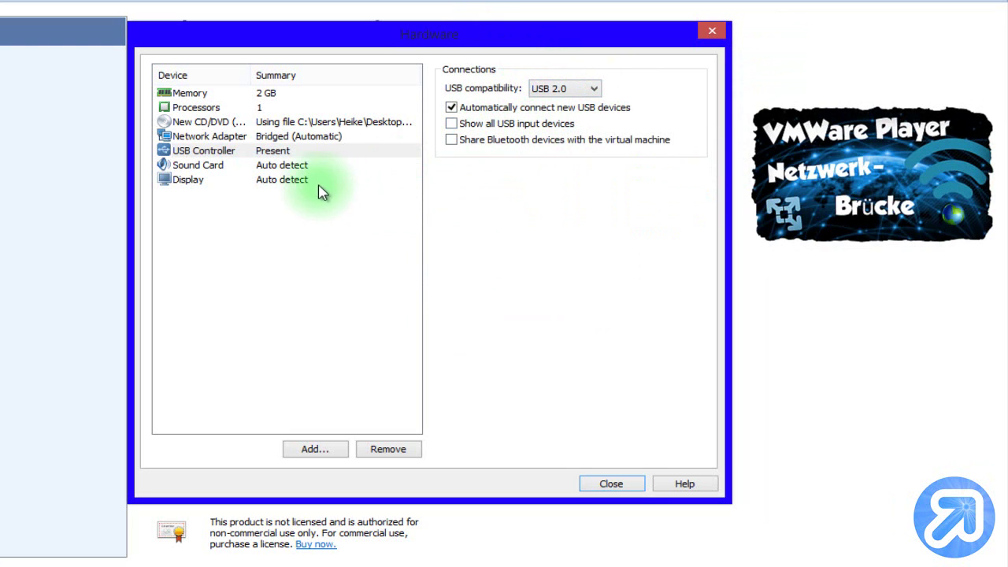
Assign a specific host sound card to the virtual machine, choosing Lautsprecher (2- USB PnP Sound).
{"action": "left_click", "coordinate": [281, 165]}
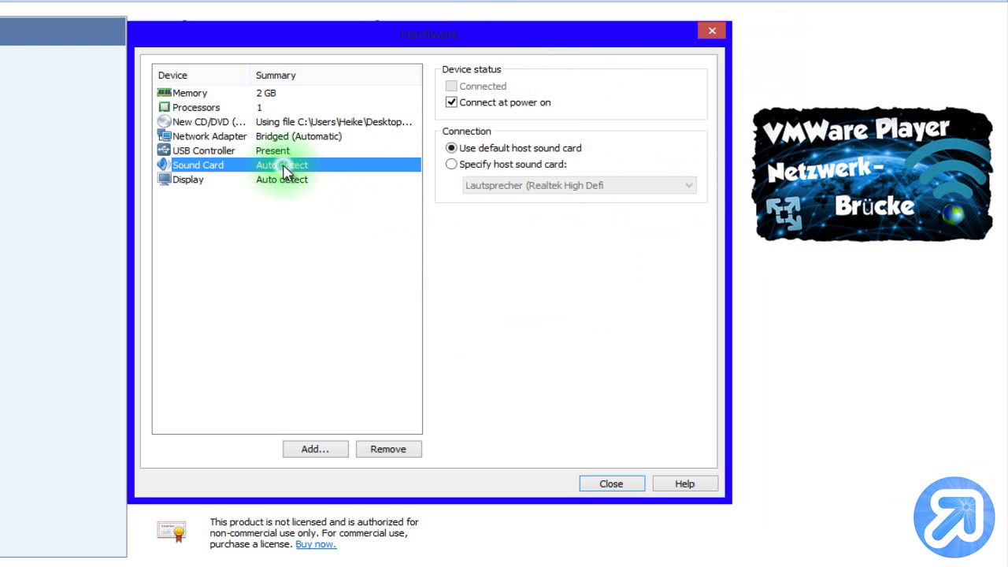
{"action": "left_click", "coordinate": [469, 165]}
{"action": "left_click", "coordinate": [510, 187]}
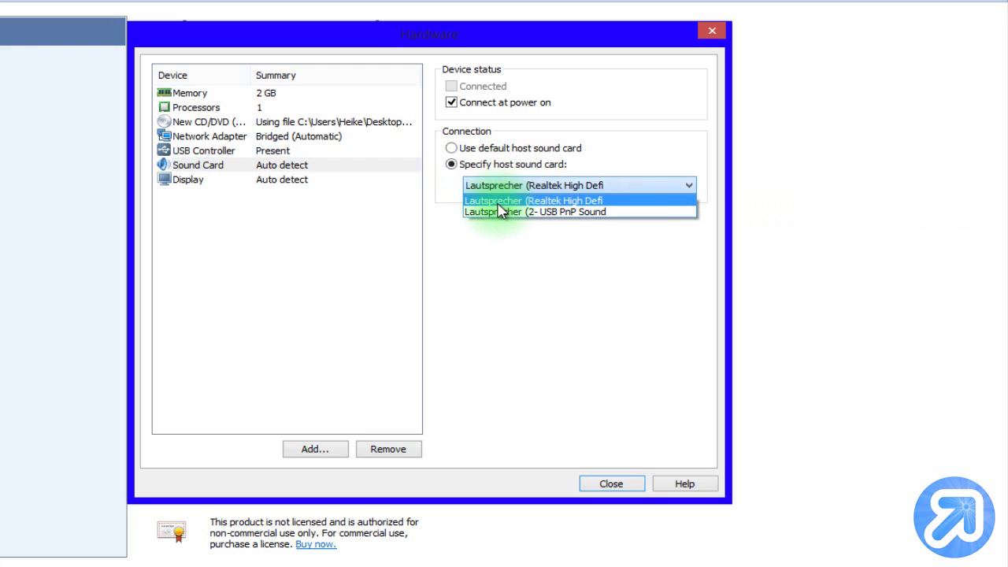
{"action": "left_click", "coordinate": [516, 200]}
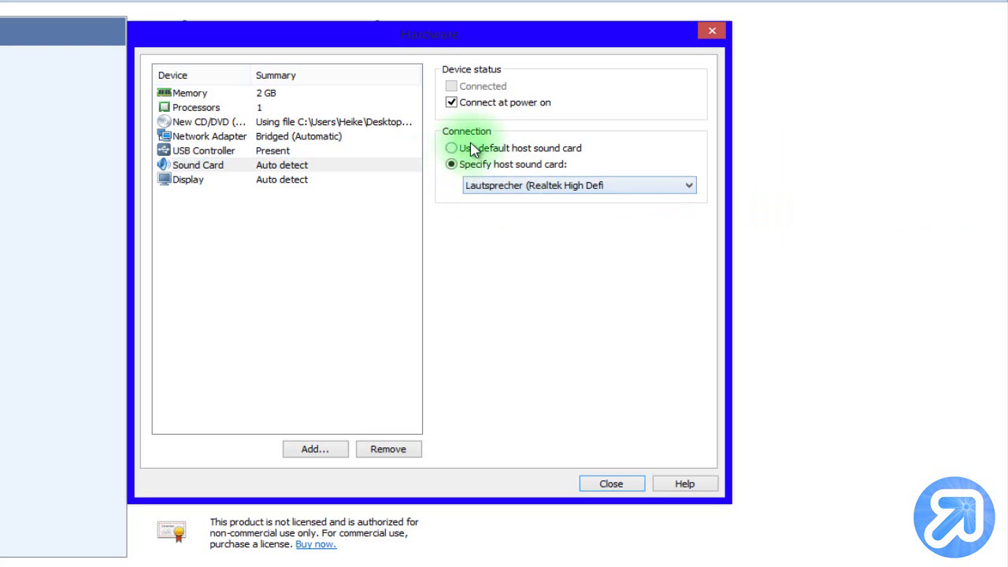
{"action": "left_click", "coordinate": [522, 185]}
{"action": "left_click", "coordinate": [540, 213]}
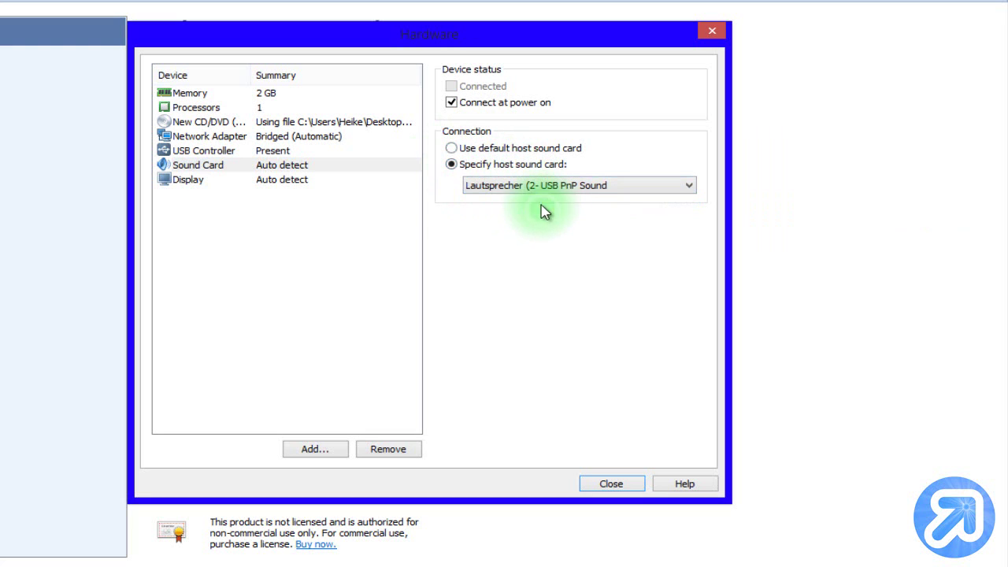
Turn the display's 3D graphics acceleration on and back off.
{"action": "left_click", "coordinate": [281, 181]}
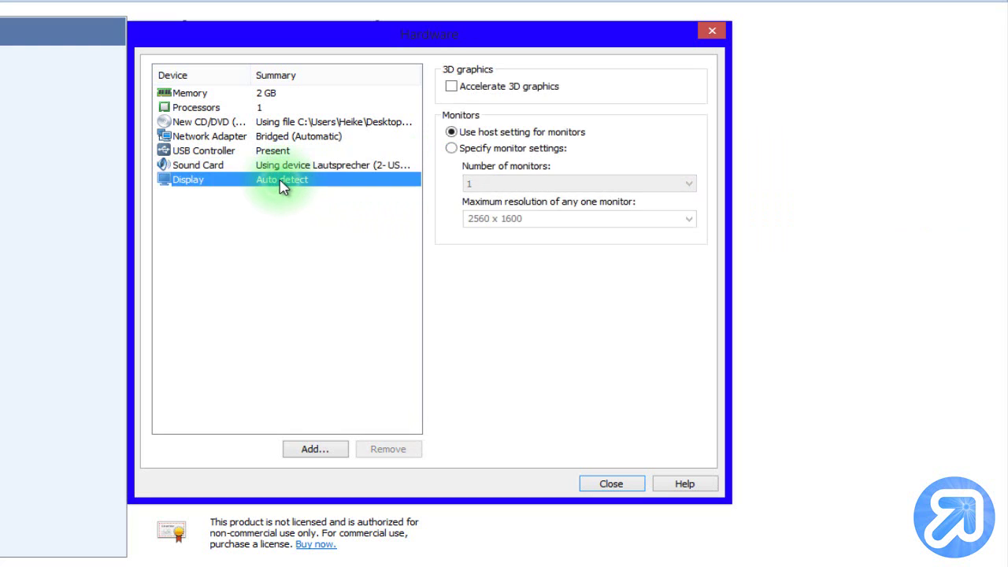
{"action": "left_click", "coordinate": [468, 88]}
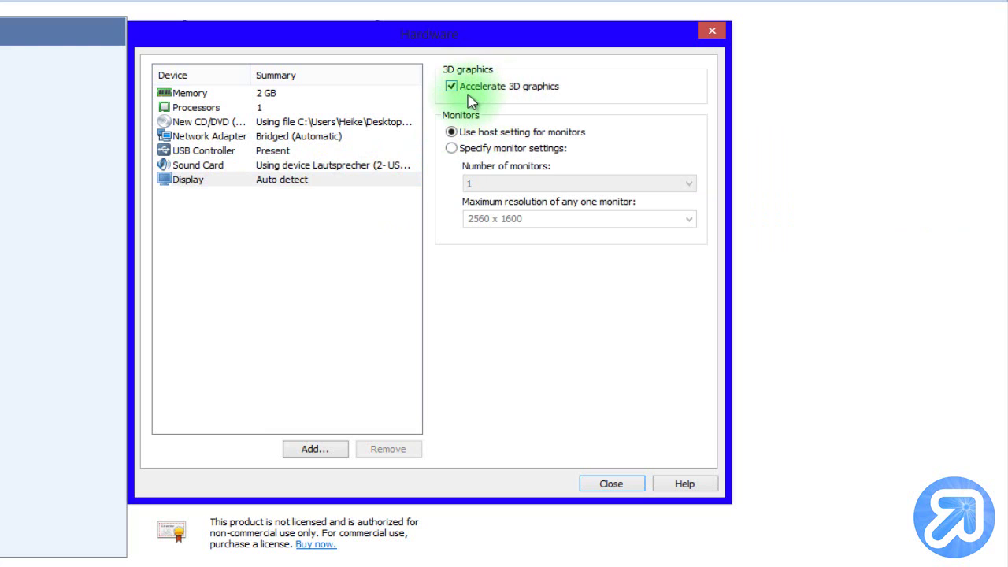
{"action": "left_click", "coordinate": [464, 86]}
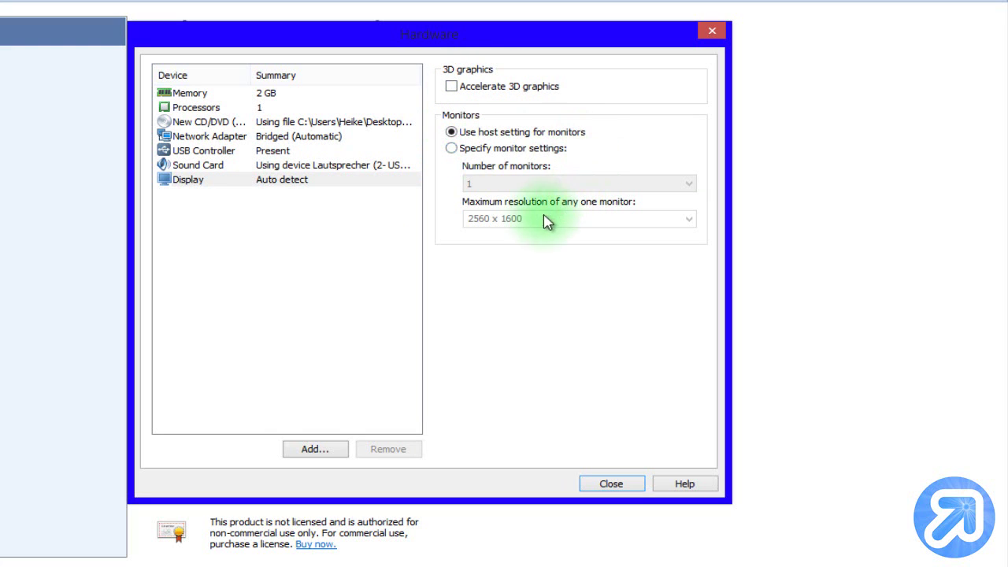
Review the hardware types that can be added to the virtual machine, then leave the wizard without adding any.
{"action": "left_click", "coordinate": [307, 449]}
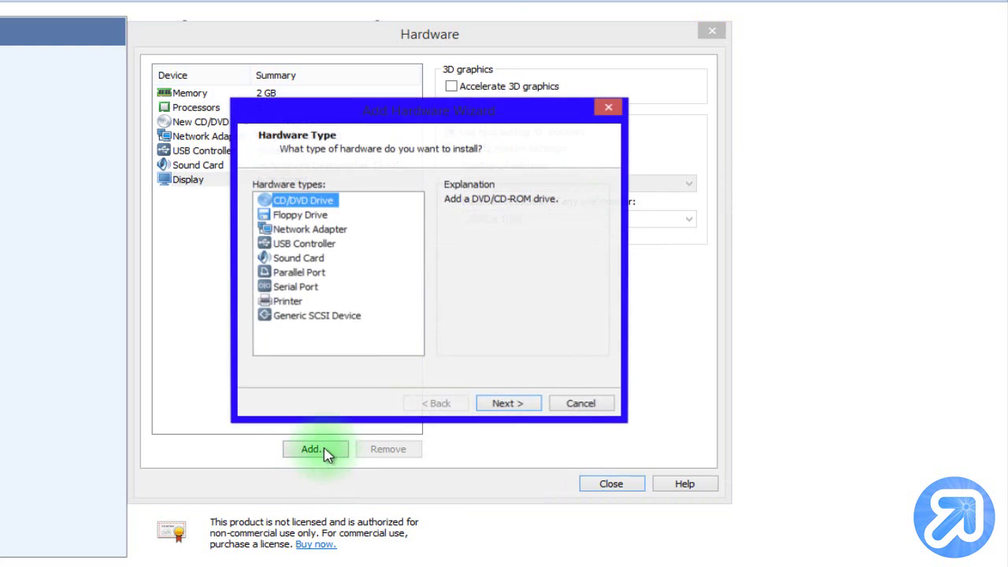
{"action": "left_click", "coordinate": [298, 216]}
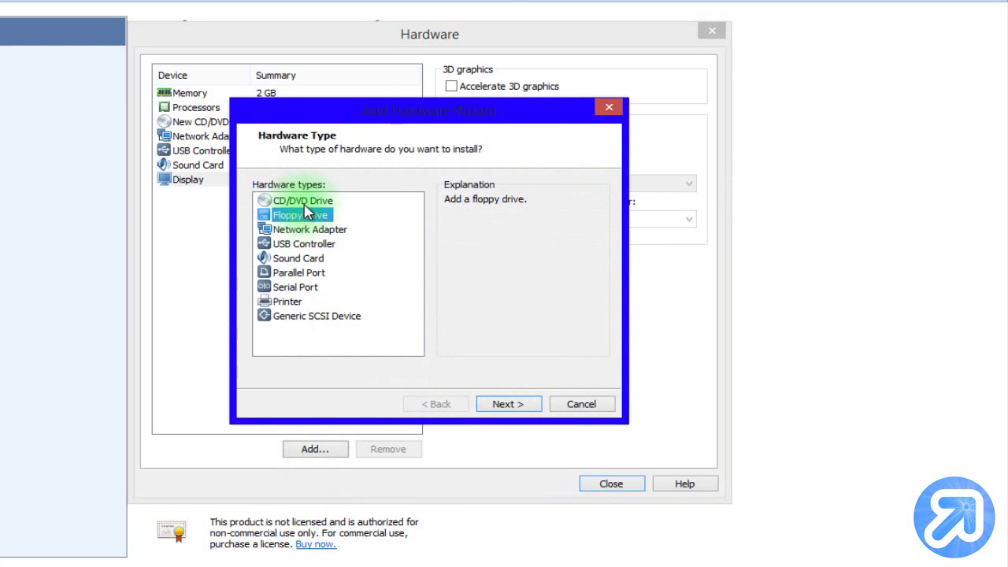
{"action": "left_click", "coordinate": [300, 232]}
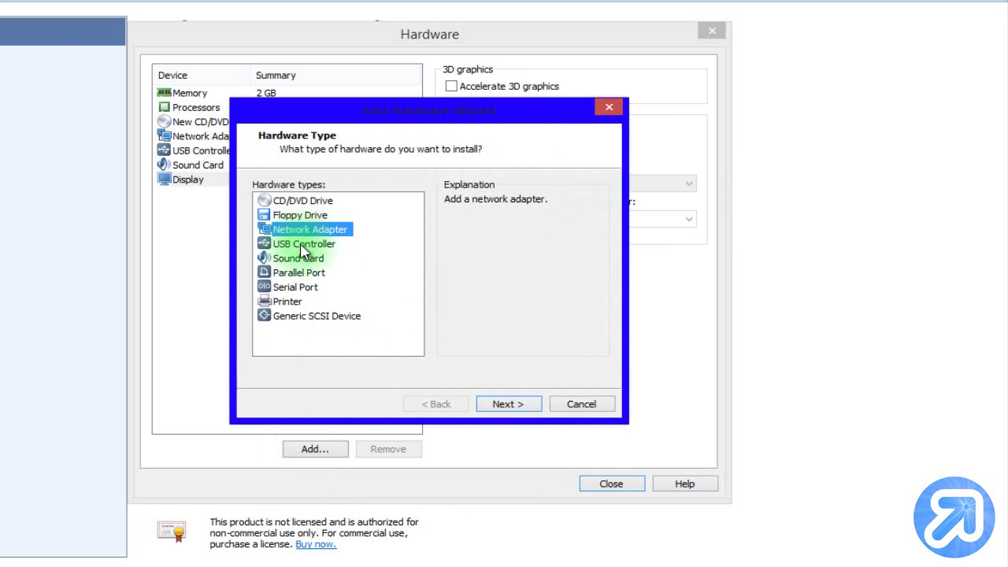
{"action": "left_click", "coordinate": [301, 246]}
{"action": "left_click", "coordinate": [301, 273]}
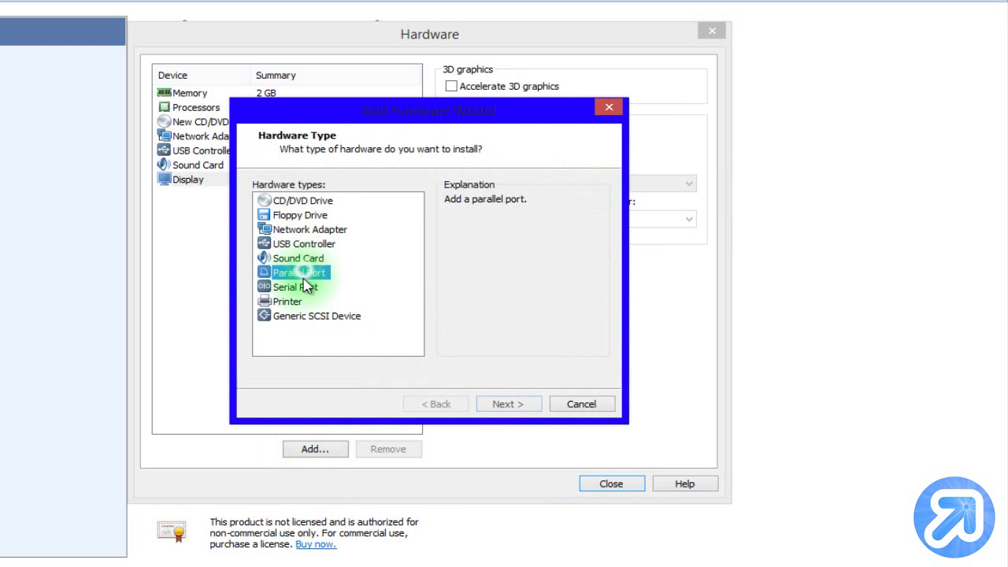
{"action": "left_click", "coordinate": [302, 288]}
{"action": "left_click", "coordinate": [299, 303]}
{"action": "left_click", "coordinate": [298, 318]}
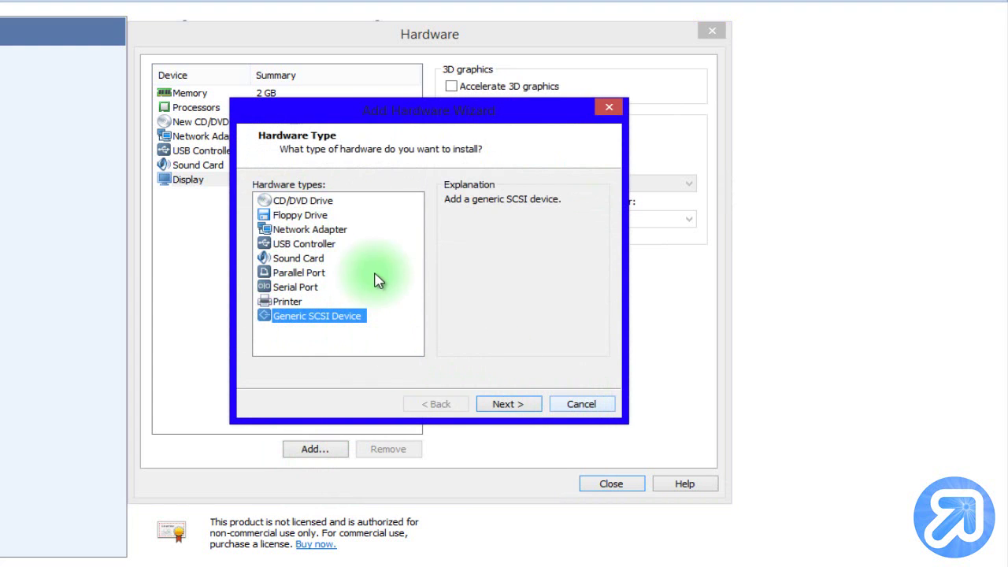
{"action": "left_click", "coordinate": [317, 201]}
{"action": "left_click", "coordinate": [574, 405]}
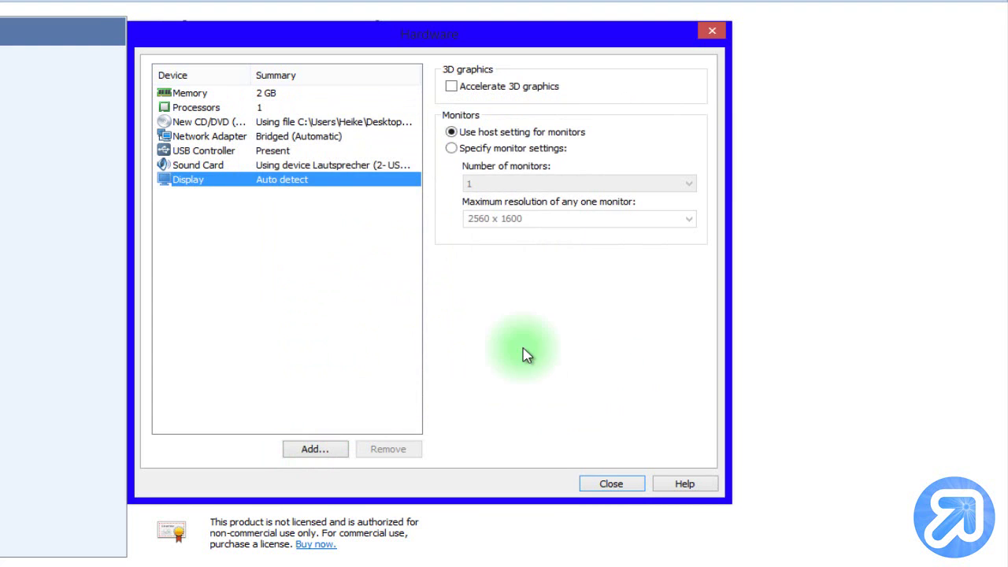
Finish creating and power on the virtual machine, dismissing the removable devices hint and postponing the VMware Tools download.
{"action": "left_click", "coordinate": [262, 278]}
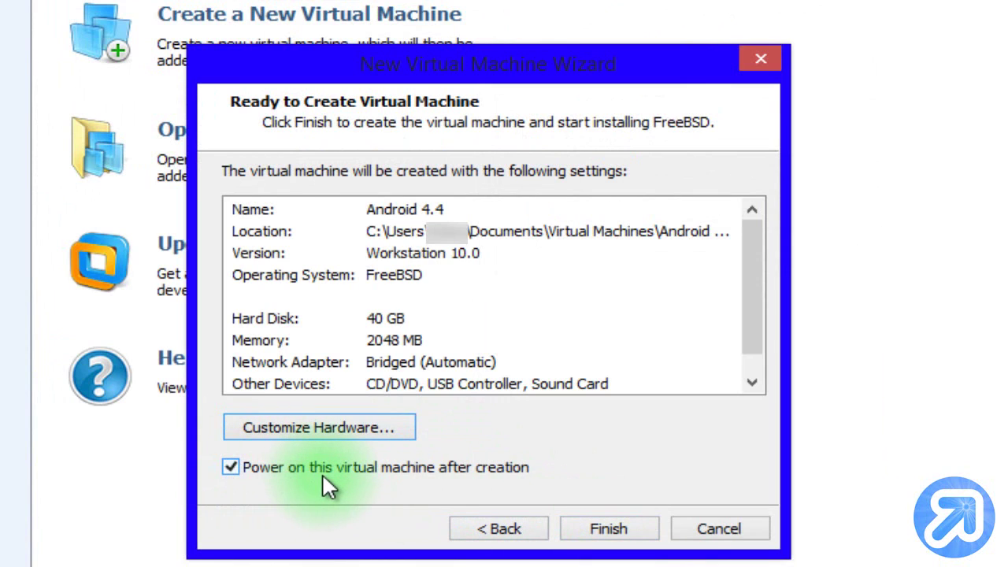
{"action": "left_click", "coordinate": [598, 527]}
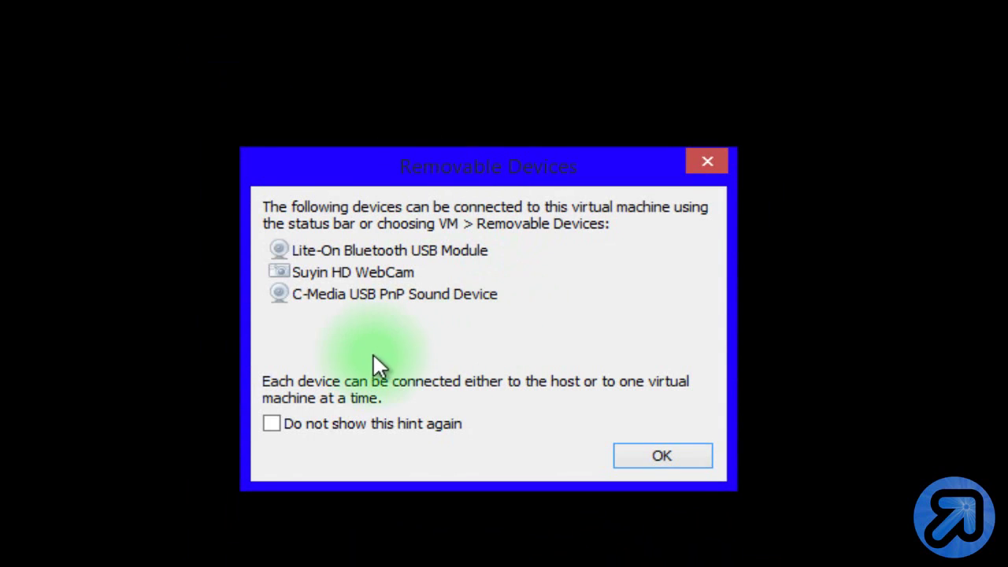
{"action": "left_click", "coordinate": [665, 459]}
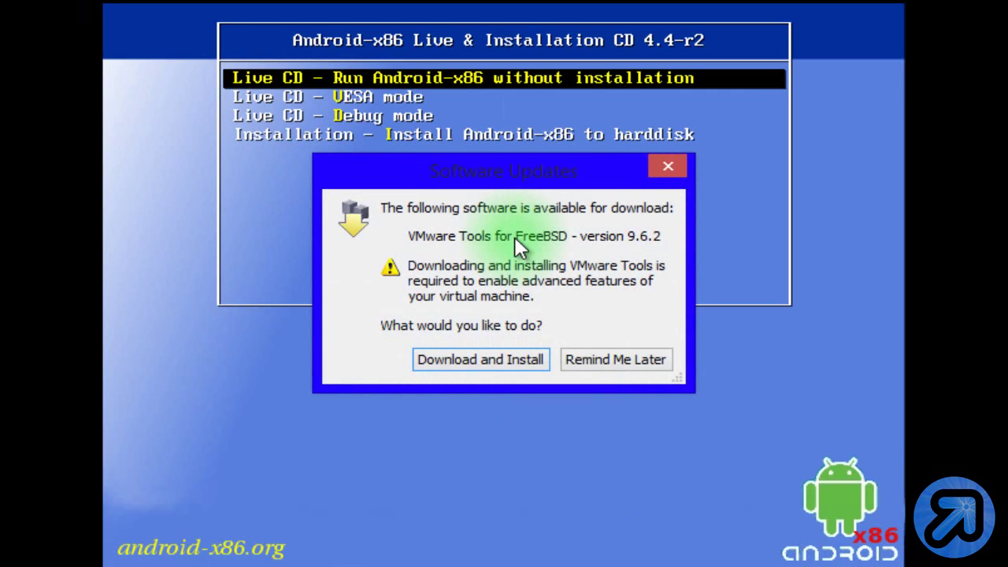
{"action": "left_click", "coordinate": [615, 359]}
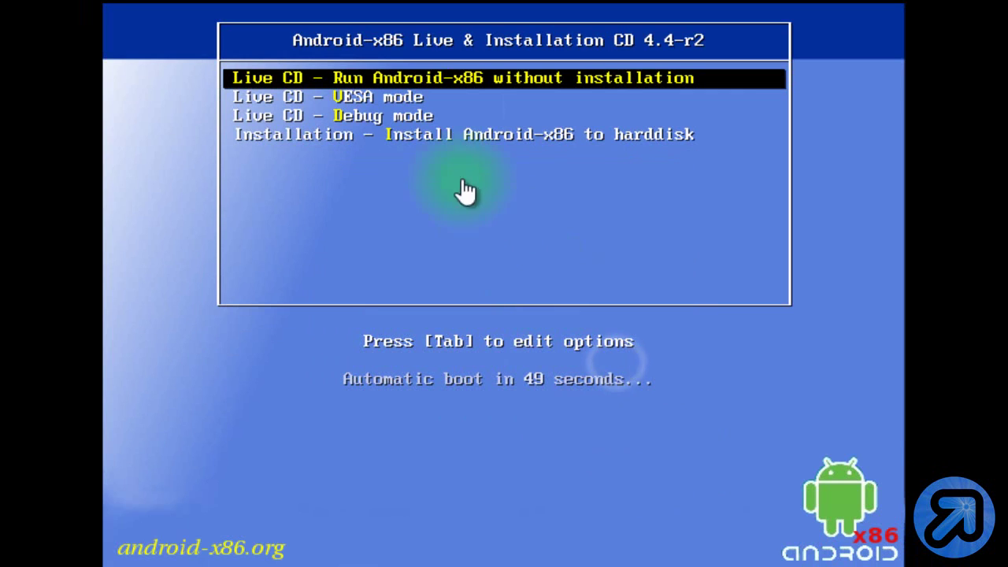
Review the boot menu entries and start the Live CD option that runs Android-x86 without installation.
{"action": "left_click", "coordinate": [446, 167]}
{"action": "key", "text": "Down"}
{"action": "key", "text": "Down"}
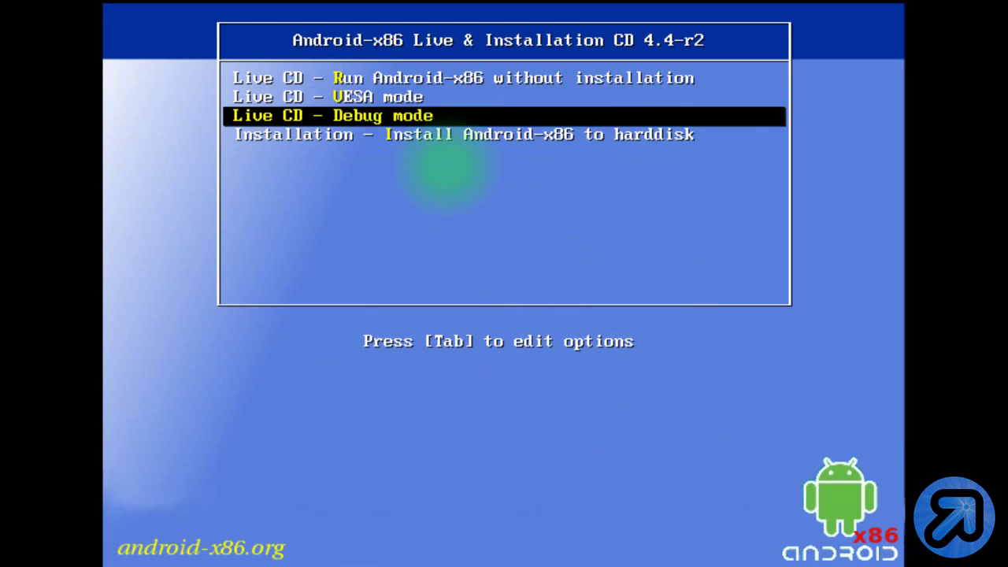
{"action": "key", "text": "Down"}
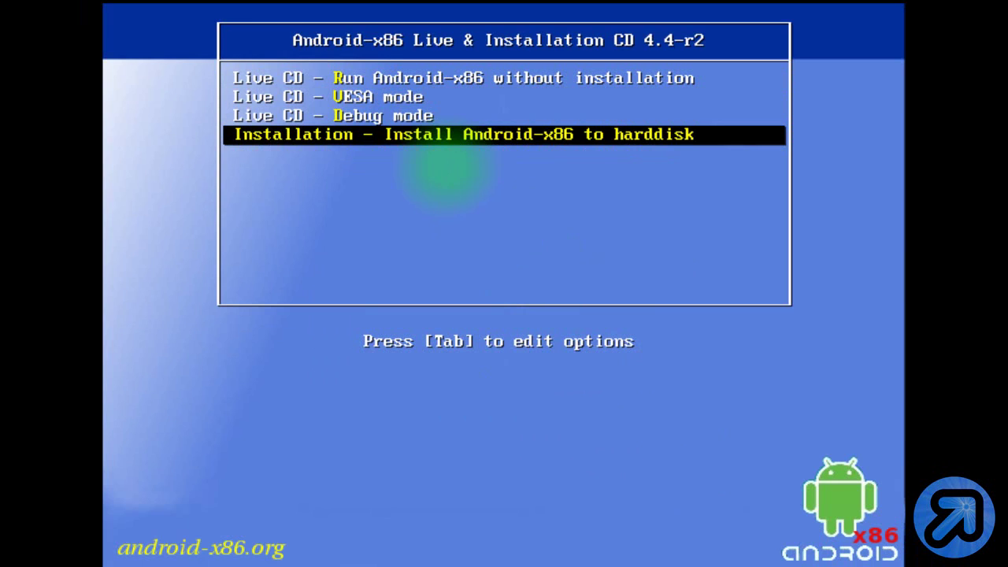
{"action": "key", "text": "Up"}
{"action": "key", "text": "Up"}
{"action": "key", "text": "Up"}
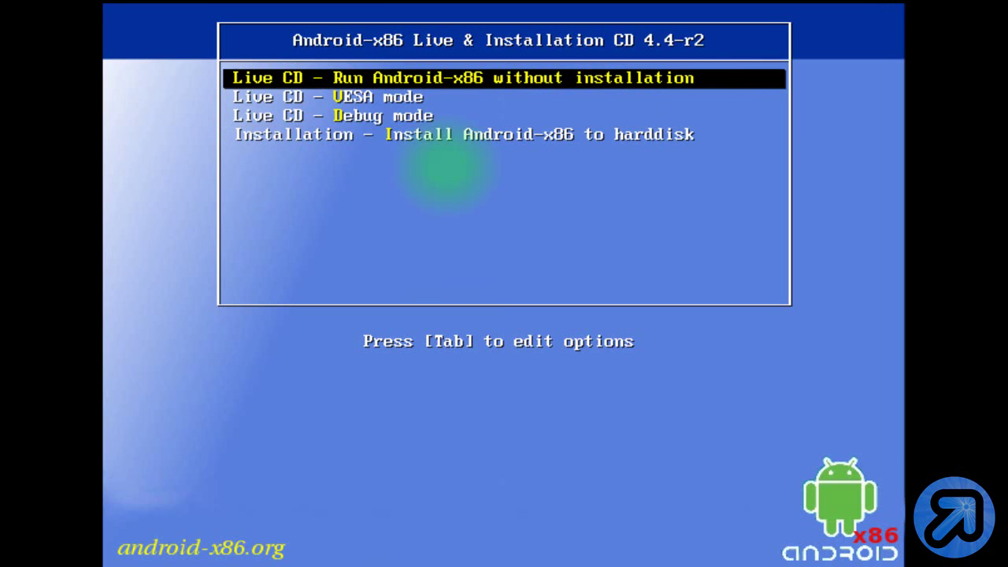
{"action": "key", "text": "Return"}
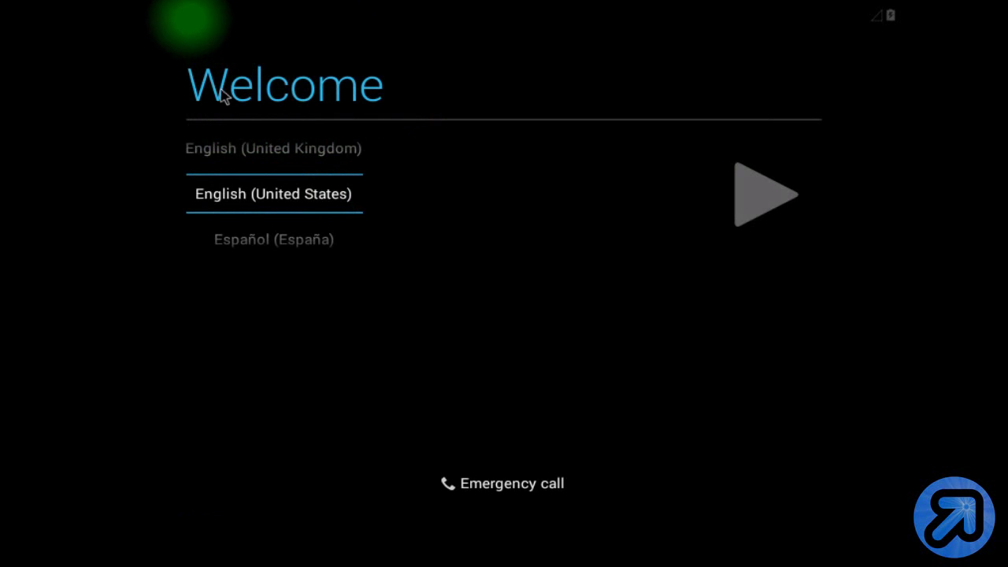
Set the Android setup language to Deutsch (Deutschland).
{"action": "left_click", "coordinate": [285, 159]}
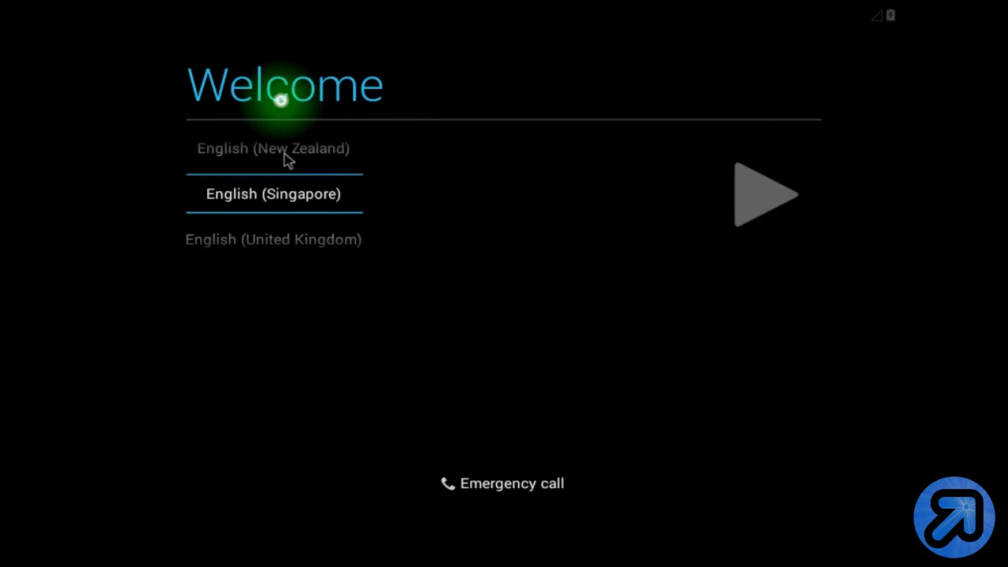
{"action": "left_click", "coordinate": [284, 159]}
{"action": "left_click", "coordinate": [285, 159]}
{"action": "left_click", "coordinate": [286, 160]}
{"action": "left_click", "coordinate": [285, 159]}
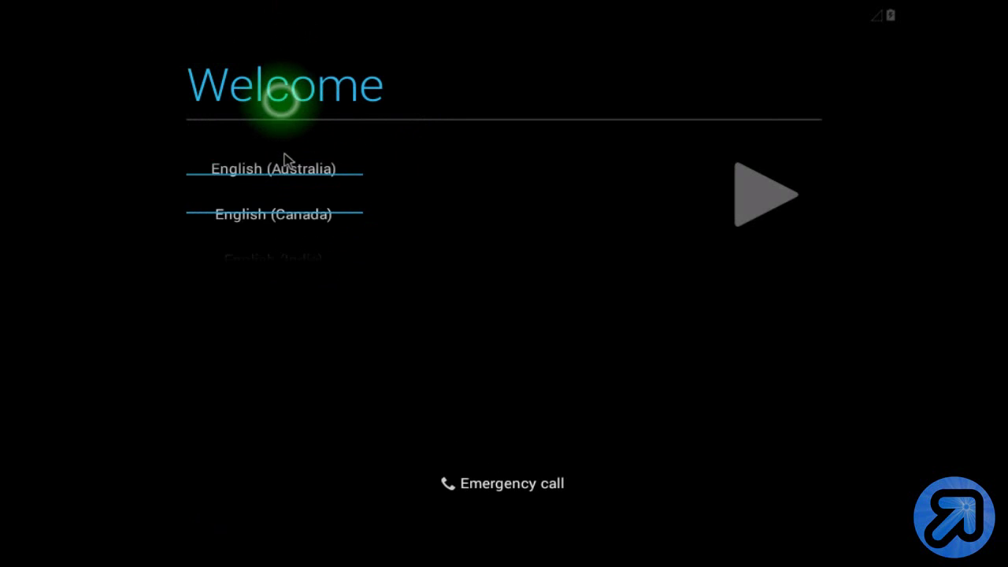
{"action": "left_click", "coordinate": [285, 159]}
{"action": "left_click", "coordinate": [285, 159]}
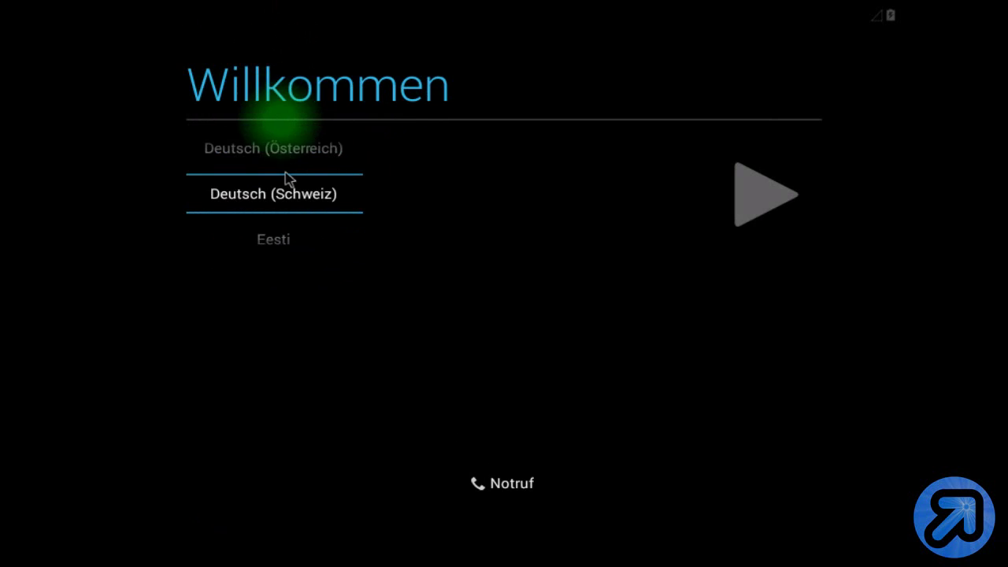
{"action": "left_click", "coordinate": [263, 151]}
{"action": "left_click", "coordinate": [264, 151]}
{"action": "left_click", "coordinate": [264, 151]}
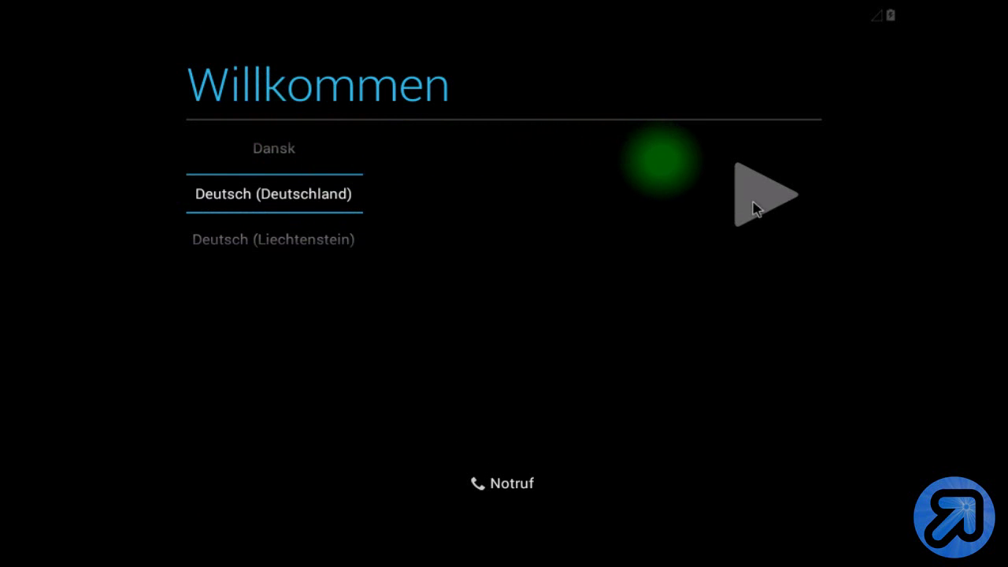
Continue past the language selection and skip the WLAN setup despite the mobile data cost notice.
{"action": "left_click", "coordinate": [755, 206]}
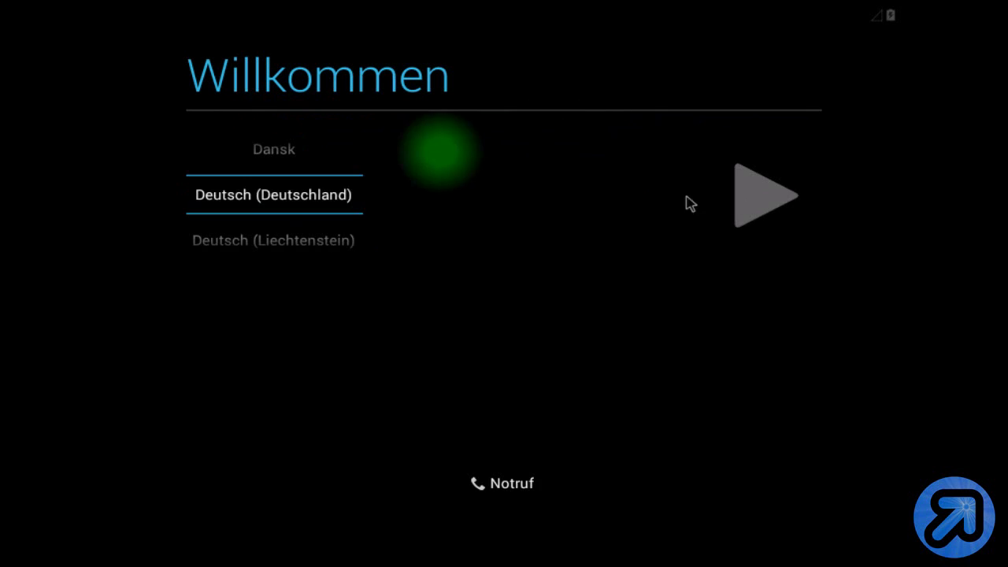
{"action": "left_click", "coordinate": [752, 203]}
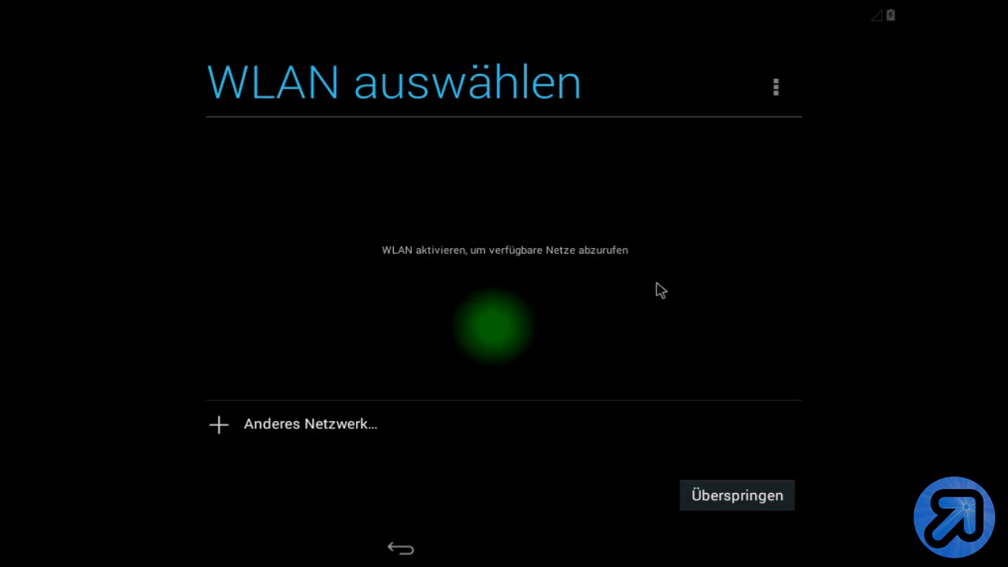
{"action": "left_click", "coordinate": [749, 510]}
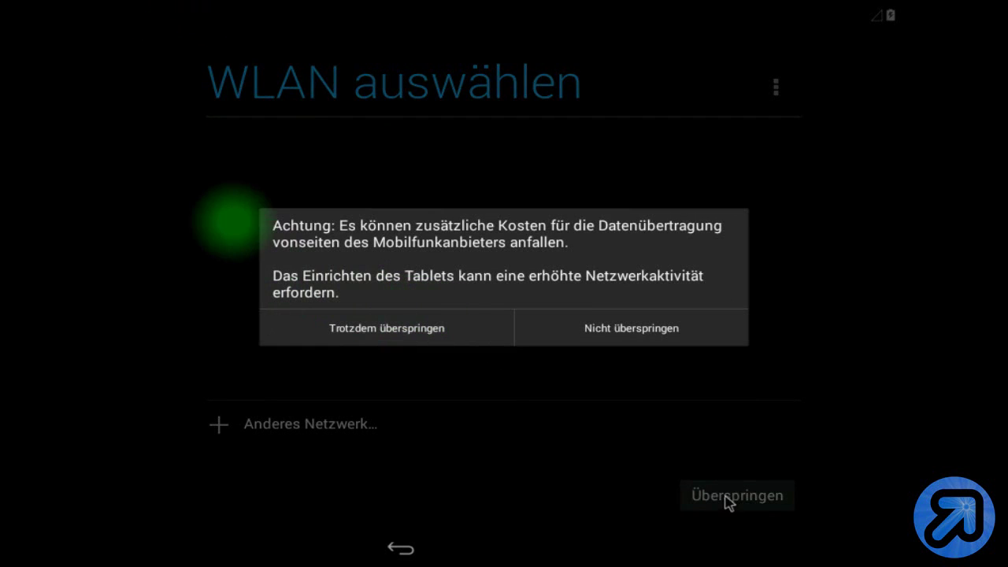
{"action": "left_click", "coordinate": [413, 318]}
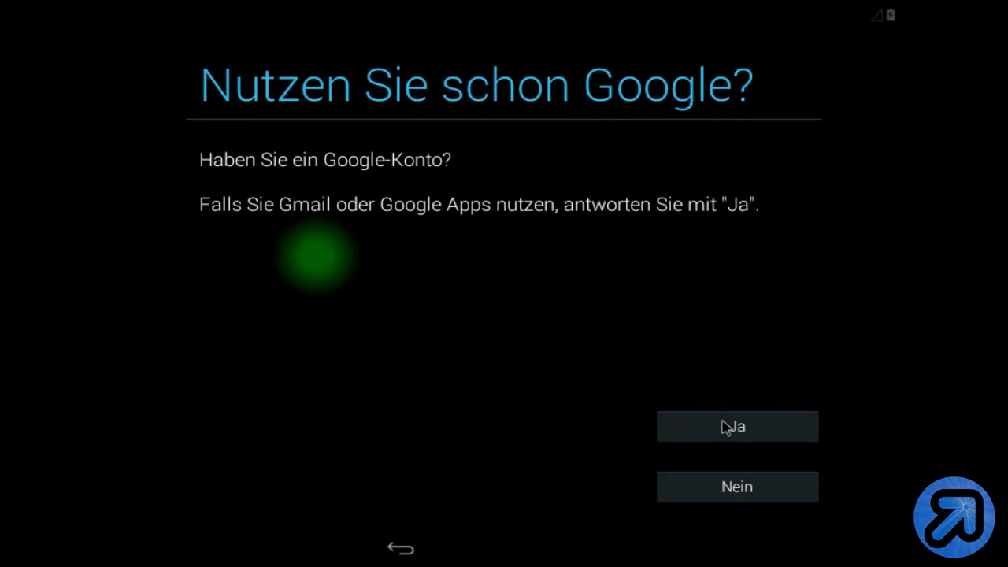
Decline having a Google account, postpone creating one, and disable both Google location options.
{"action": "left_click", "coordinate": [740, 482]}
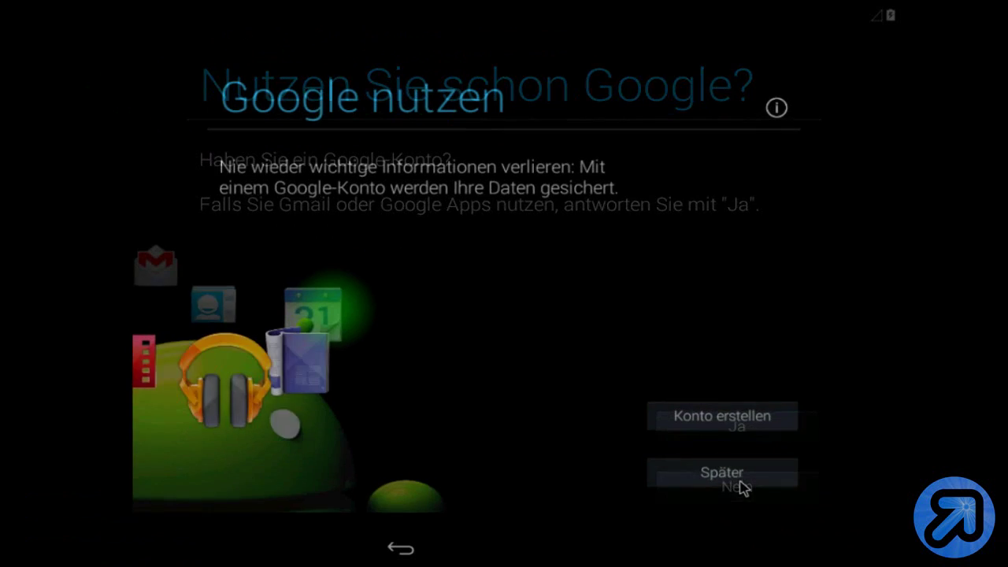
{"action": "left_click", "coordinate": [740, 483]}
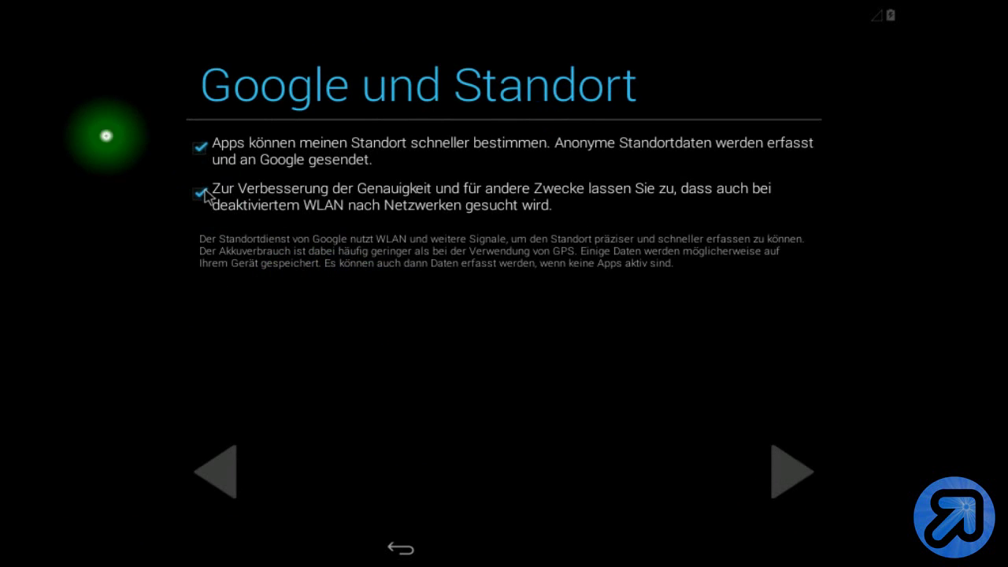
{"action": "left_click", "coordinate": [202, 194]}
{"action": "left_click", "coordinate": [199, 148]}
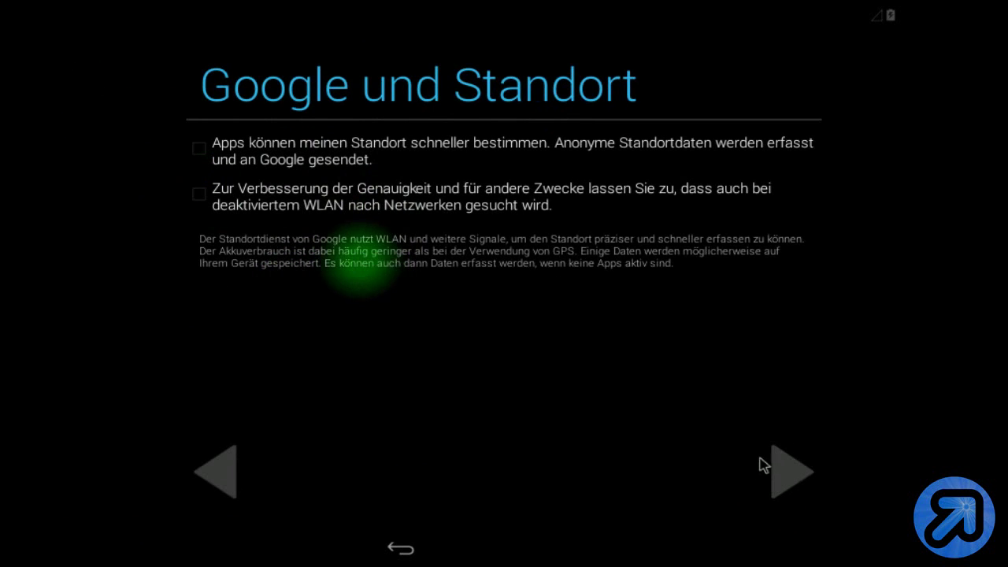
{"action": "left_click", "coordinate": [762, 465]}
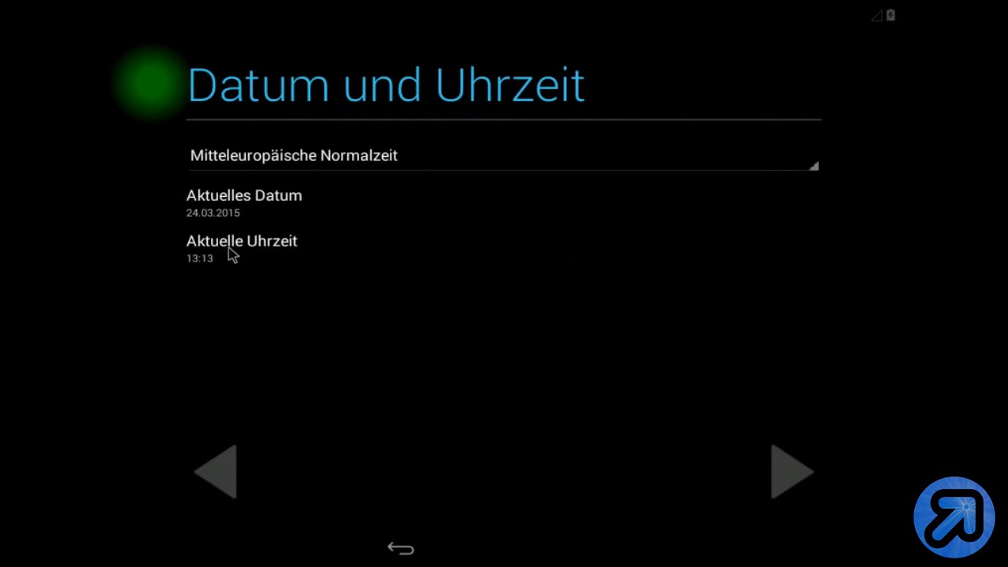
Accept the date and time settings, fill in the tablet owner's first and last name, and agree to the Google services terms.
{"action": "left_click", "coordinate": [787, 479]}
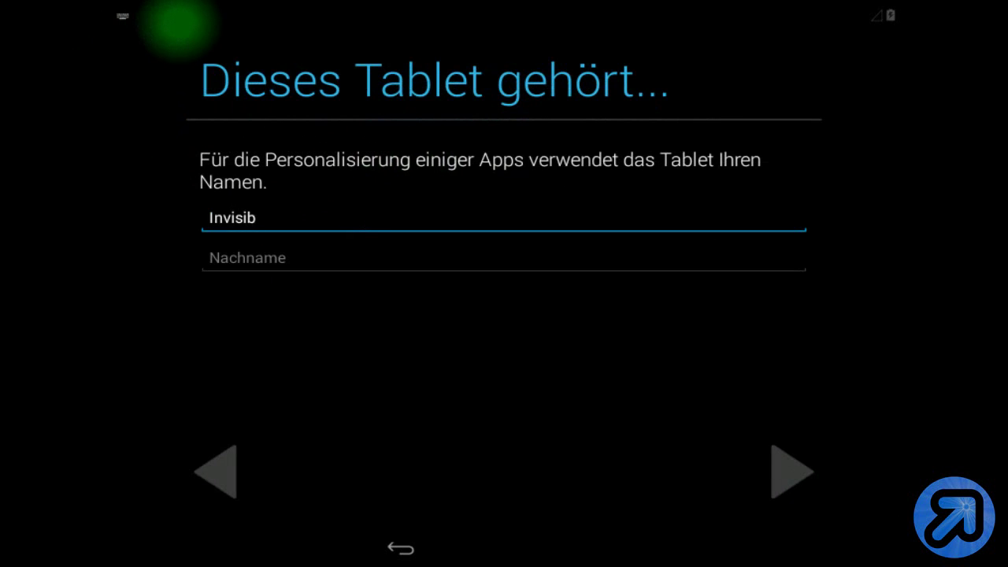
{"action": "left_click", "coordinate": [315, 257]}
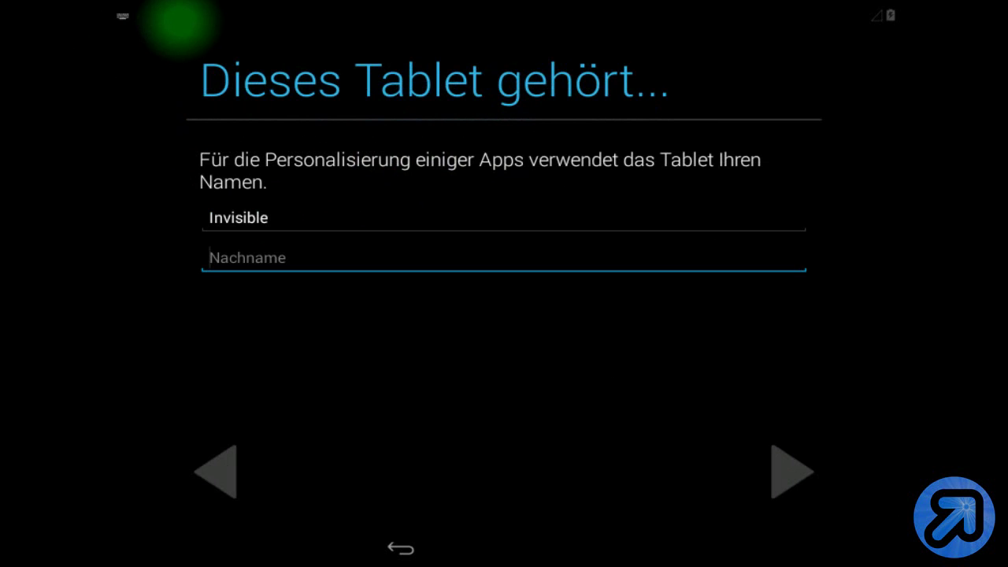
{"action": "type", "text": "Quantum"}
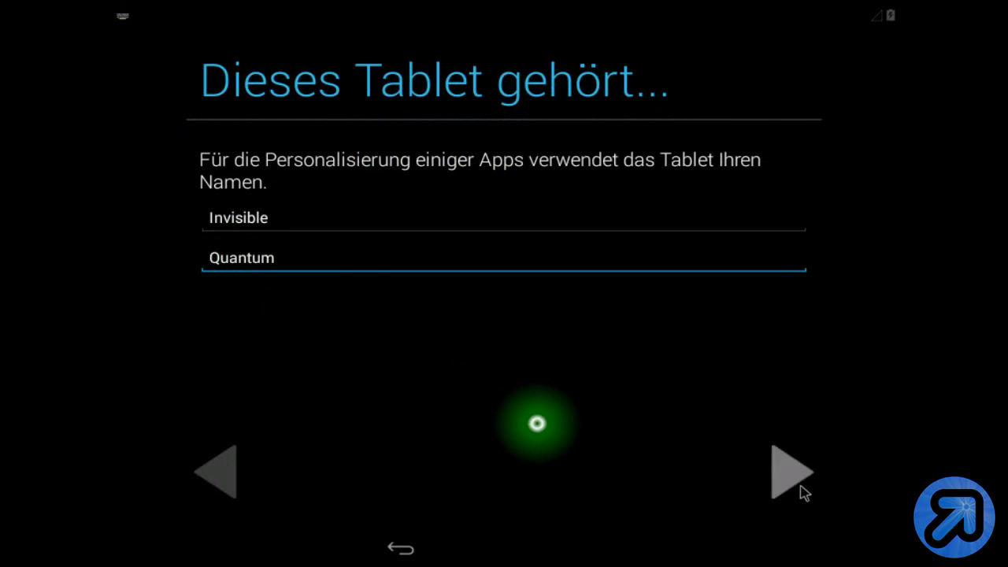
{"action": "left_click", "coordinate": [801, 487]}
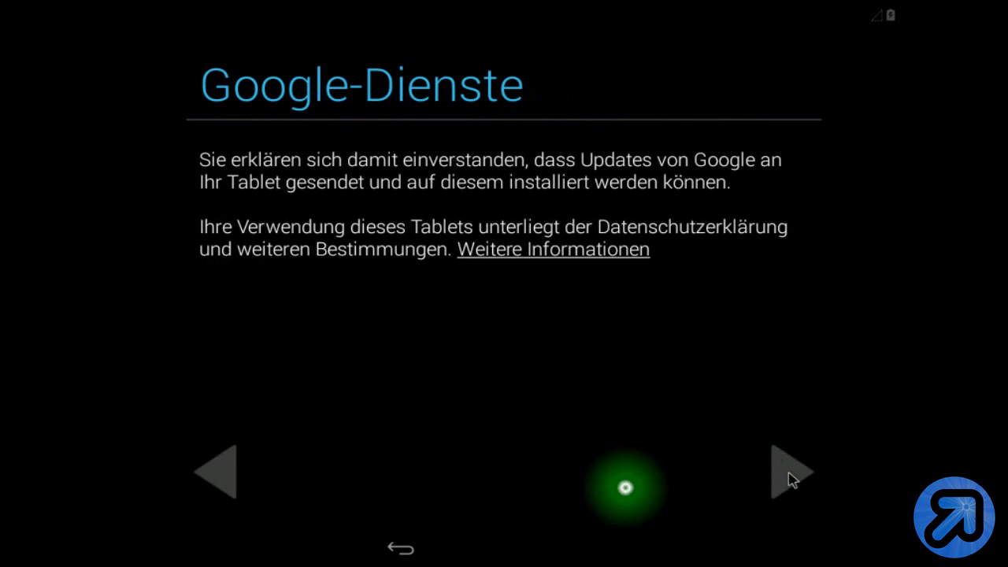
{"action": "left_click", "coordinate": [791, 478]}
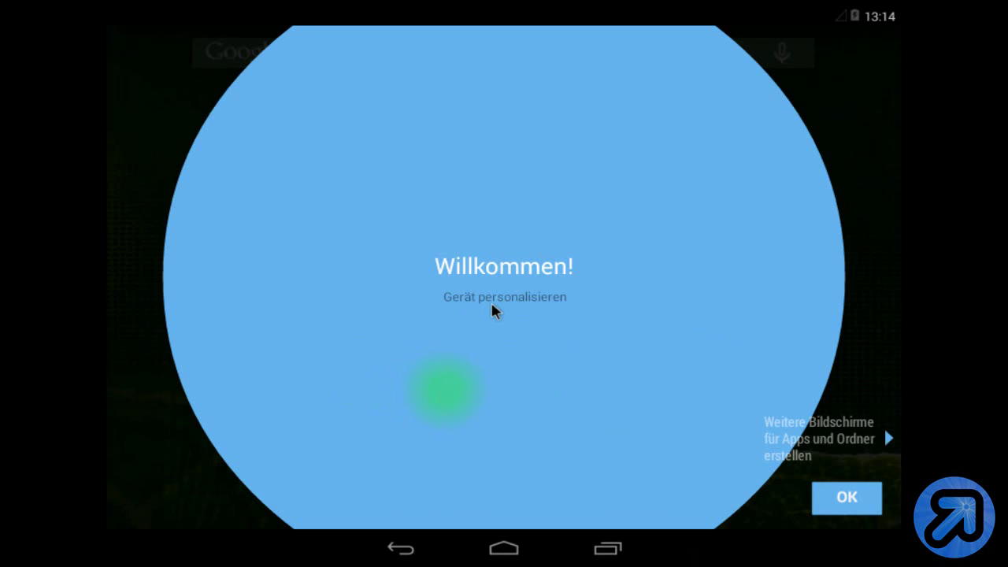
Dismiss the welcome and workspace organisation hints on the Android home screen.
{"action": "left_click", "coordinate": [846, 497]}
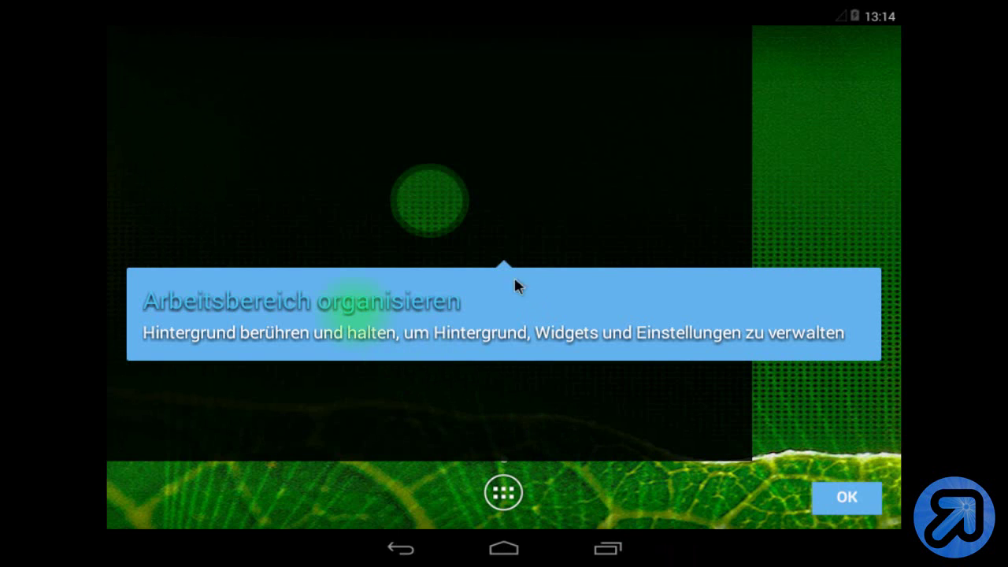
{"action": "left_click", "coordinate": [483, 229]}
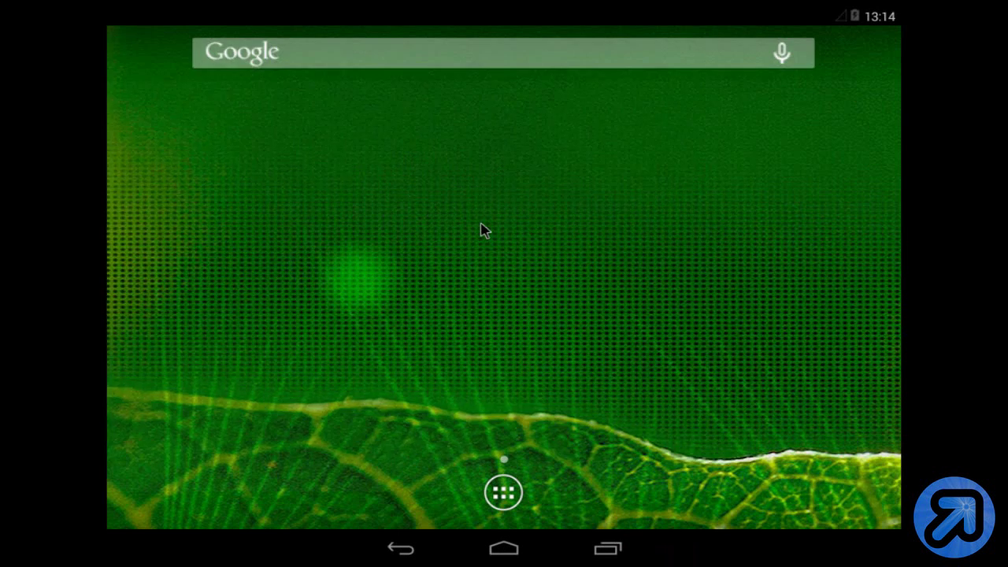
{"action": "left_click", "coordinate": [600, 455]}
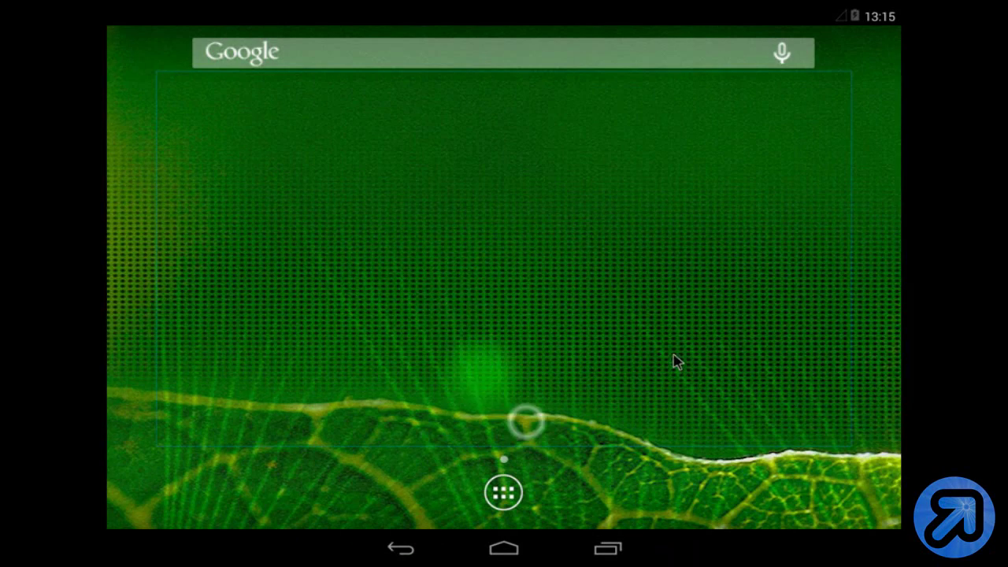
Open the app overview, dismiss its configuration hint, and look into the Einstellungen app before returning to the home screen.
{"action": "left_click", "coordinate": [501, 492]}
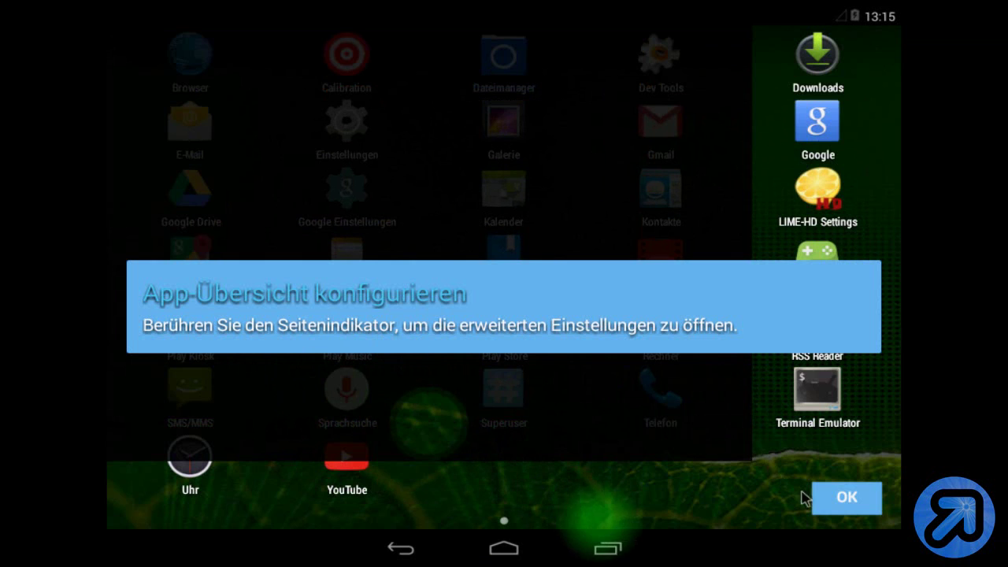
{"action": "left_click", "coordinate": [836, 496]}
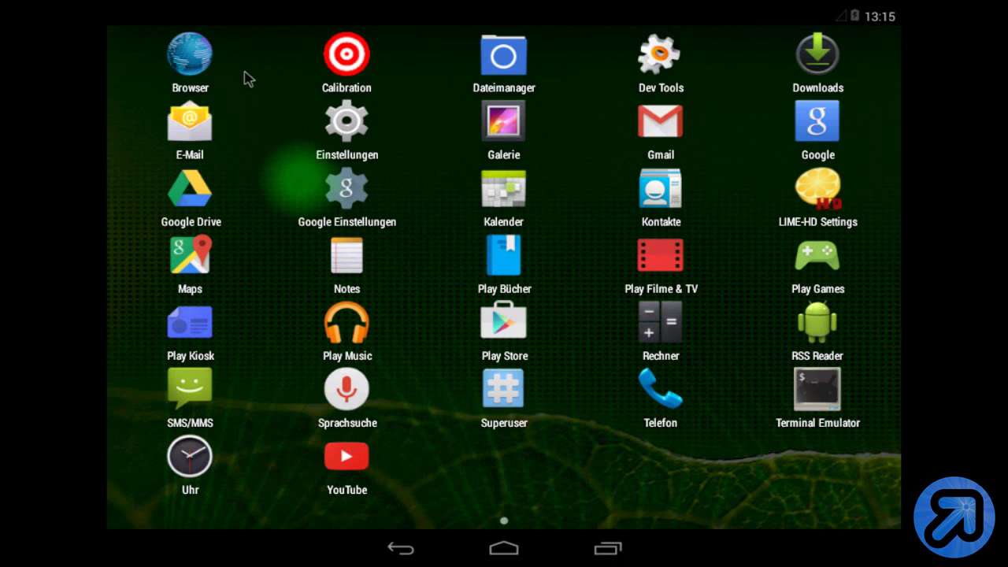
{"action": "left_click", "coordinate": [344, 145]}
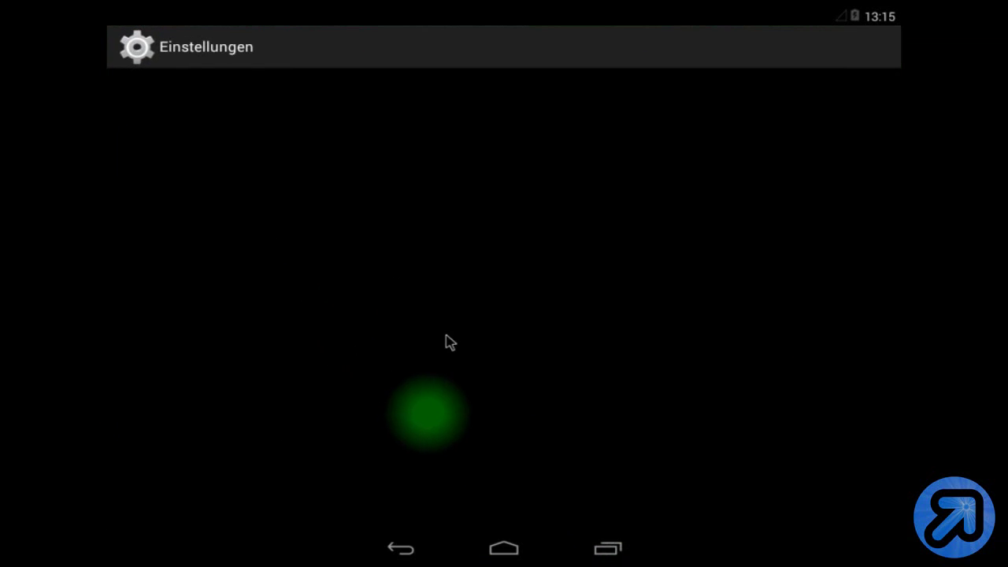
{"action": "left_click", "coordinate": [504, 549]}
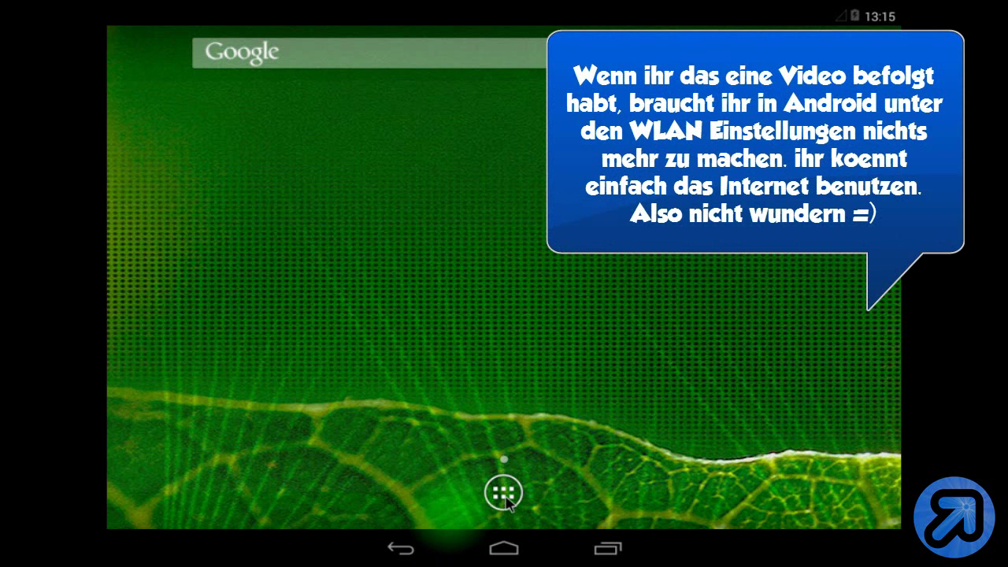
Run the Calibration app, hit every touch screen target circle in turn, and return to the home screen.
{"action": "left_click", "coordinate": [504, 492]}
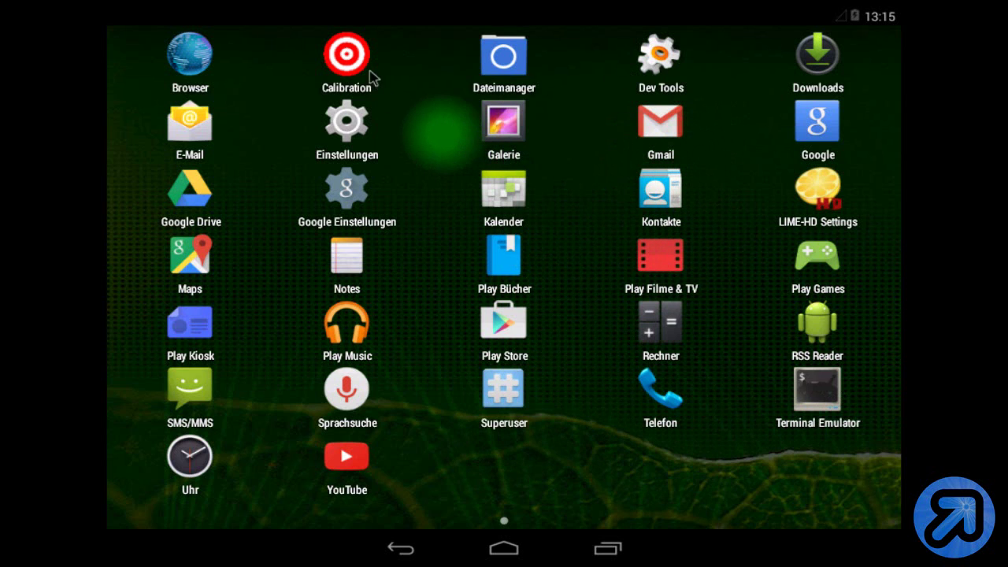
{"action": "left_click", "coordinate": [347, 57]}
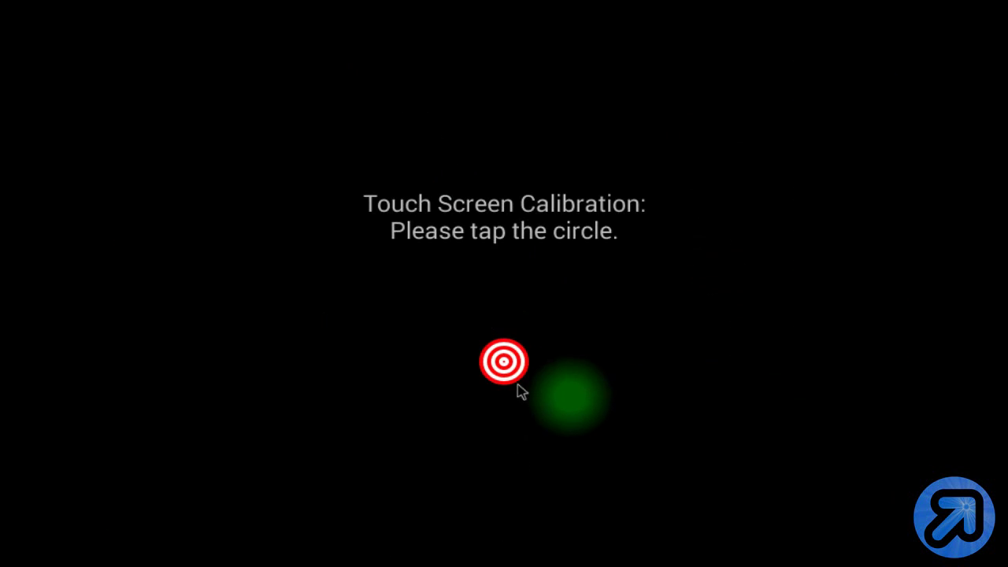
{"action": "left_click", "coordinate": [505, 361]}
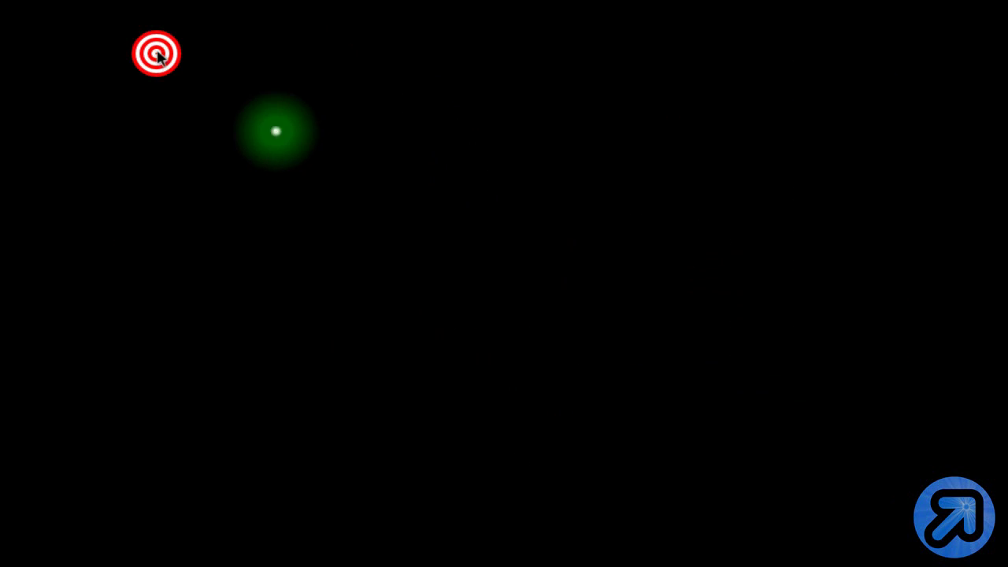
{"action": "left_click", "coordinate": [275, 131]}
{"action": "left_click", "coordinate": [726, 99]}
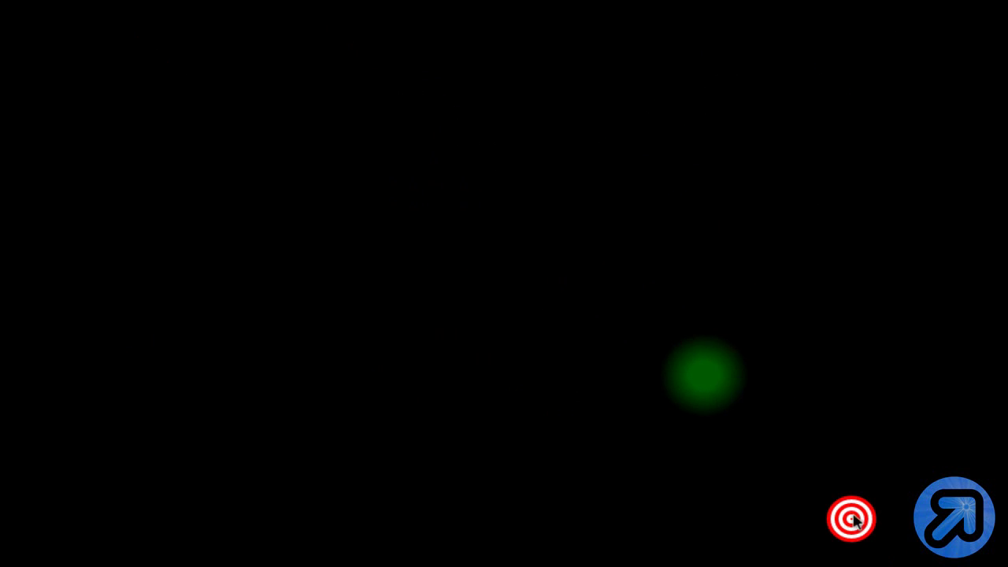
{"action": "left_click", "coordinate": [853, 521]}
{"action": "left_click", "coordinate": [164, 525]}
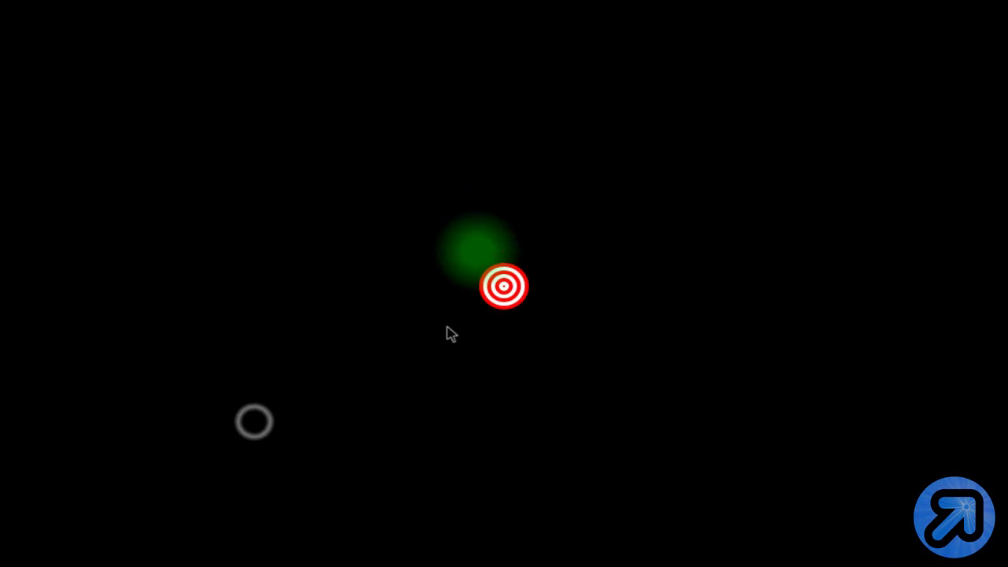
{"action": "left_click", "coordinate": [504, 286]}
{"action": "left_click", "coordinate": [504, 350]}
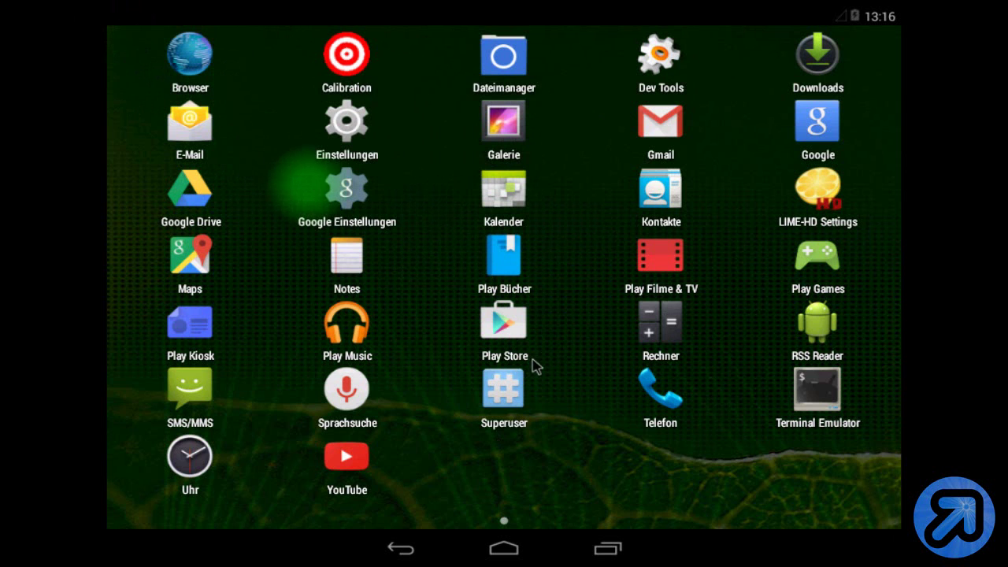
{"action": "key", "text": "Escape"}
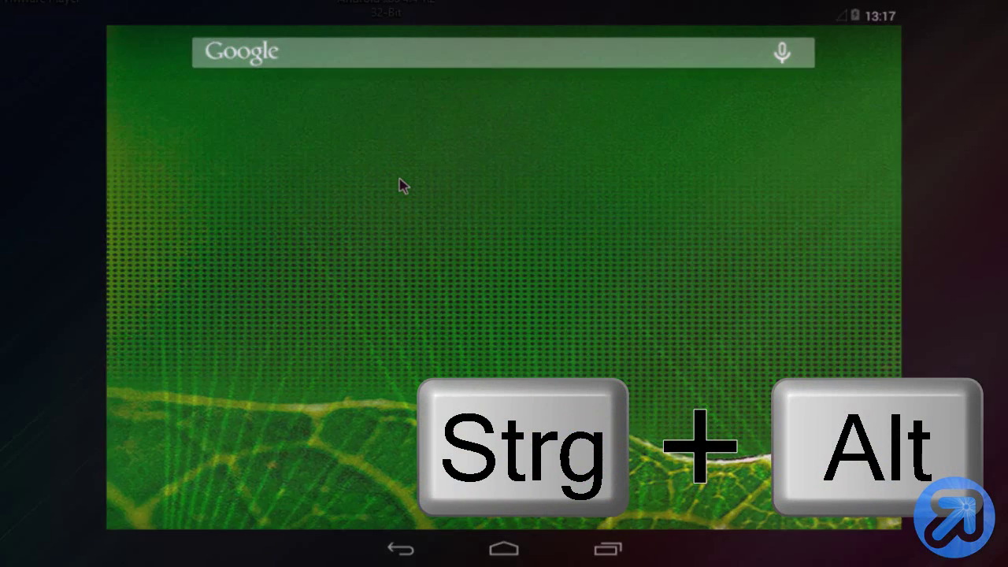
Release the pointer from the virtual machine and review the guest power options for shutting down, suspending and restarting without choosing one.
{"action": "key", "text": "ctrl+alt"}
{"action": "left_click", "coordinate": [189, 191]}
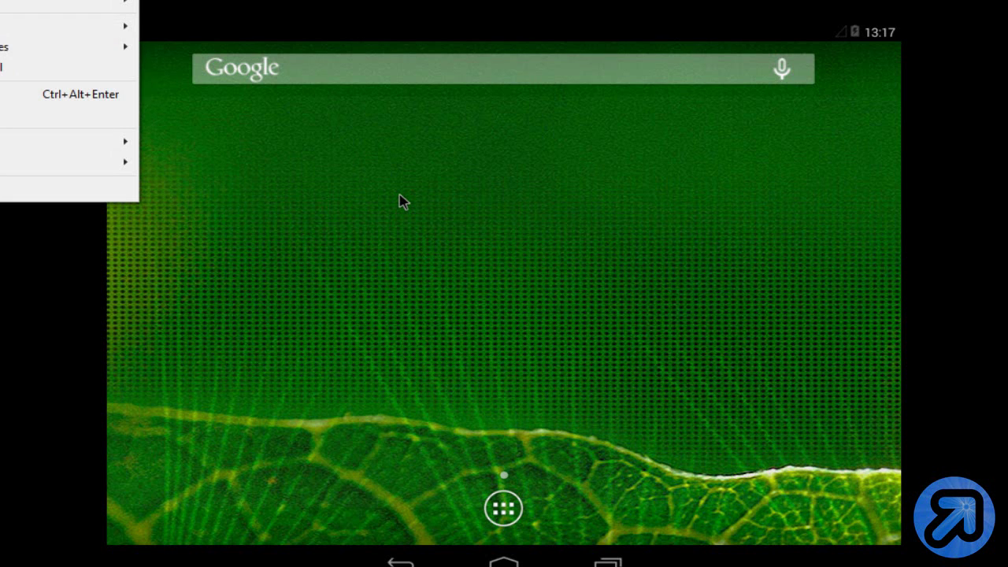
{"action": "key", "text": "Down"}
{"action": "key", "text": "Down"}
{"action": "key", "text": "Right"}
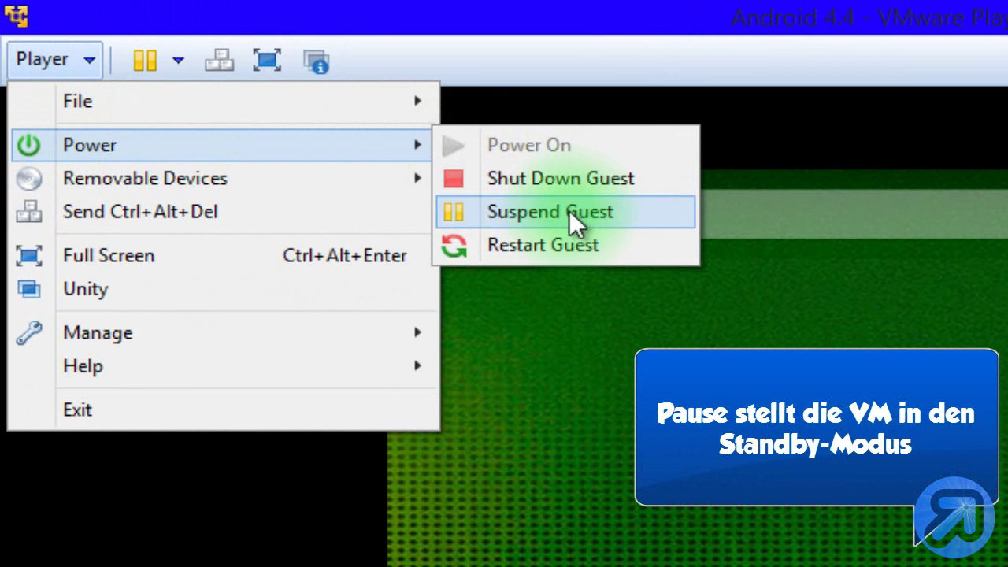
{"action": "left_click", "coordinate": [828, 22]}
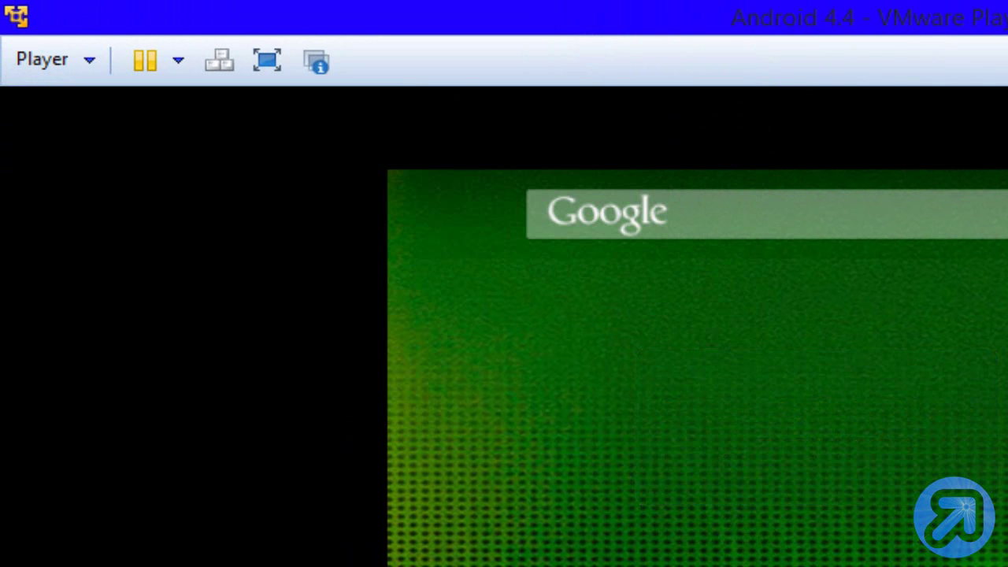
{"action": "left_click", "coordinate": [86, 74]}
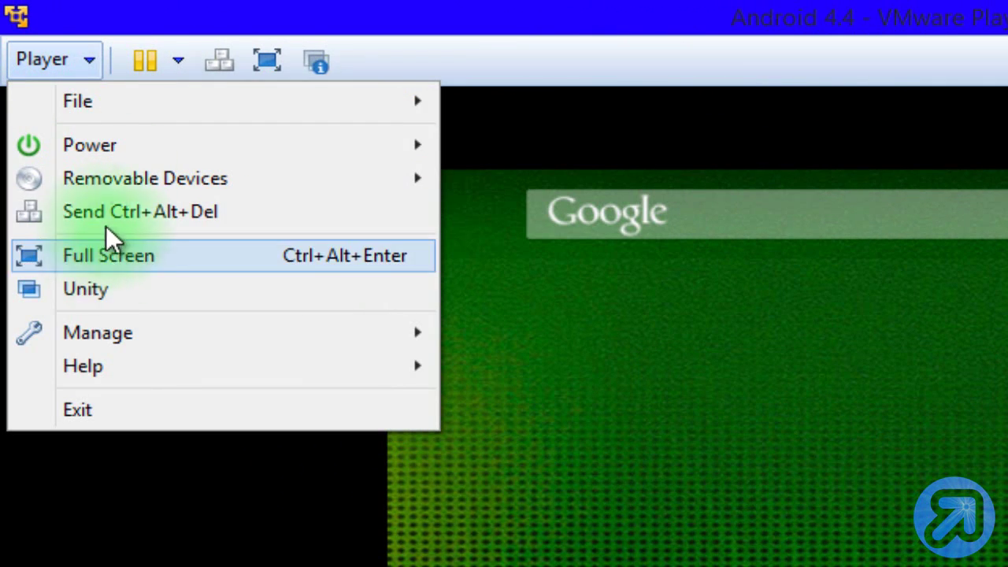
{"action": "mouse_move", "coordinate": [112, 154]}
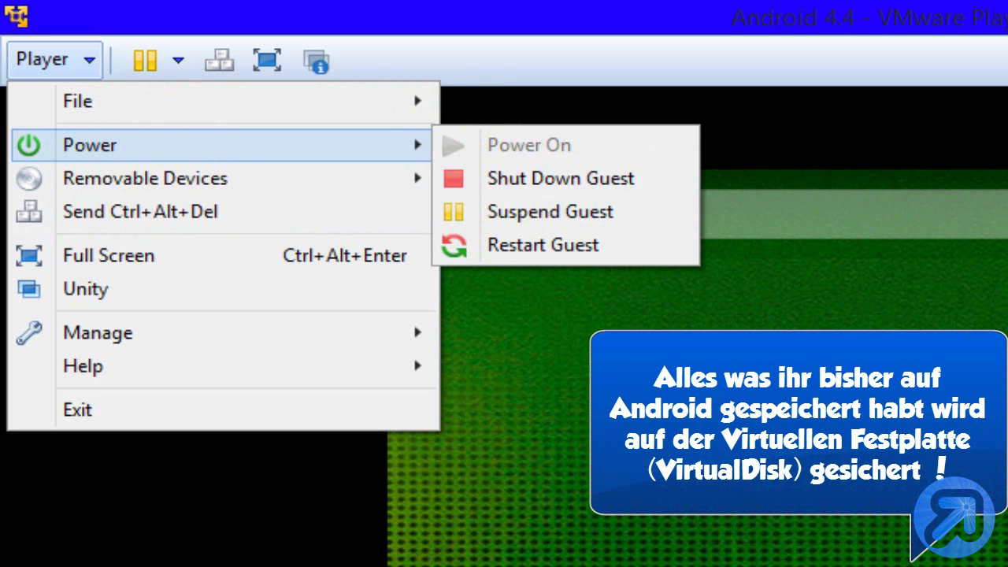
{"action": "left_click", "coordinate": [889, 194]}
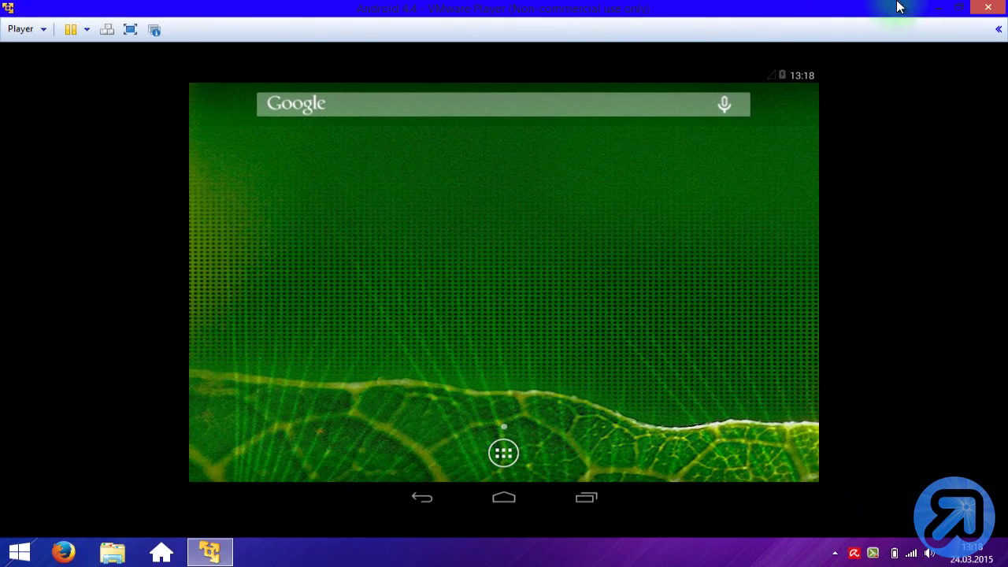
Close the Android 4.4 virtual machine by powering it off instead of suspending it.
{"action": "left_click", "coordinate": [988, 8]}
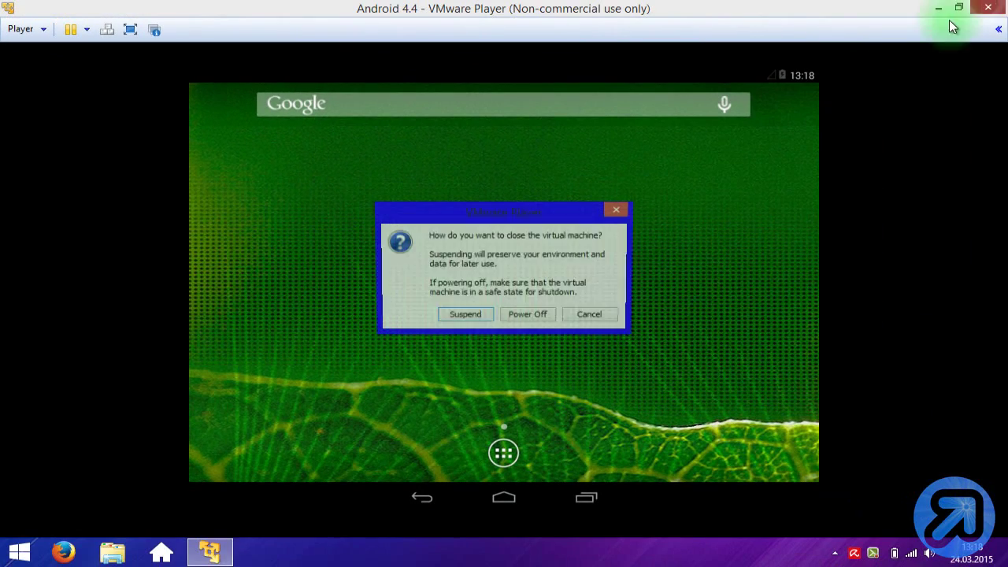
{"action": "left_click", "coordinate": [530, 316]}
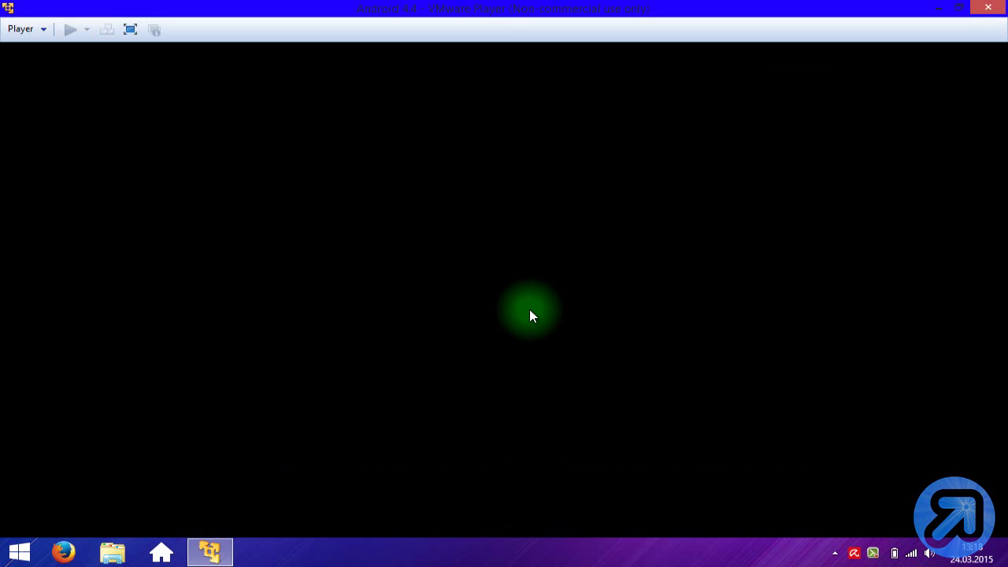